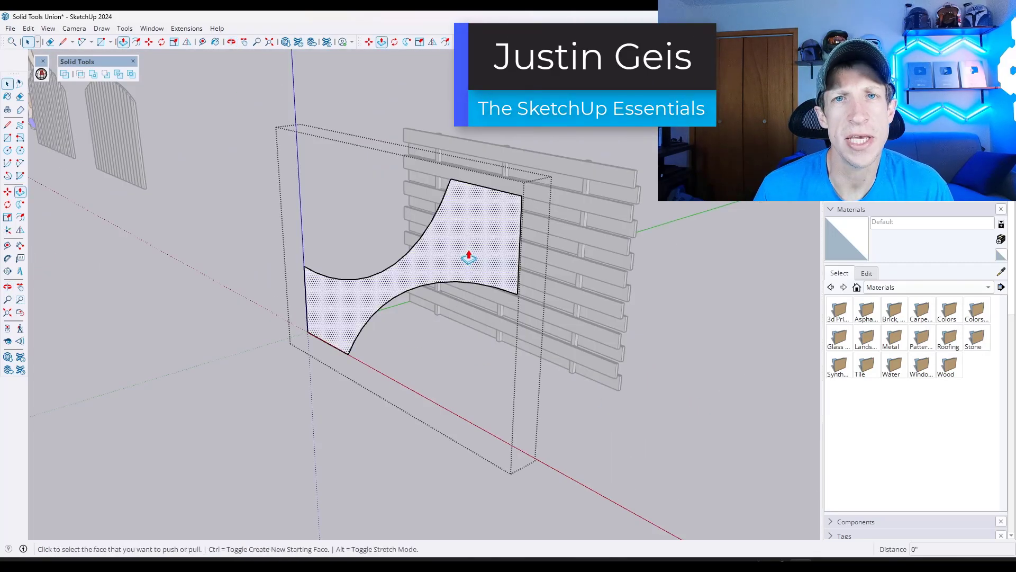
pyautogui.moveTo(469, 256); pyautogui.dragTo(736, 206)
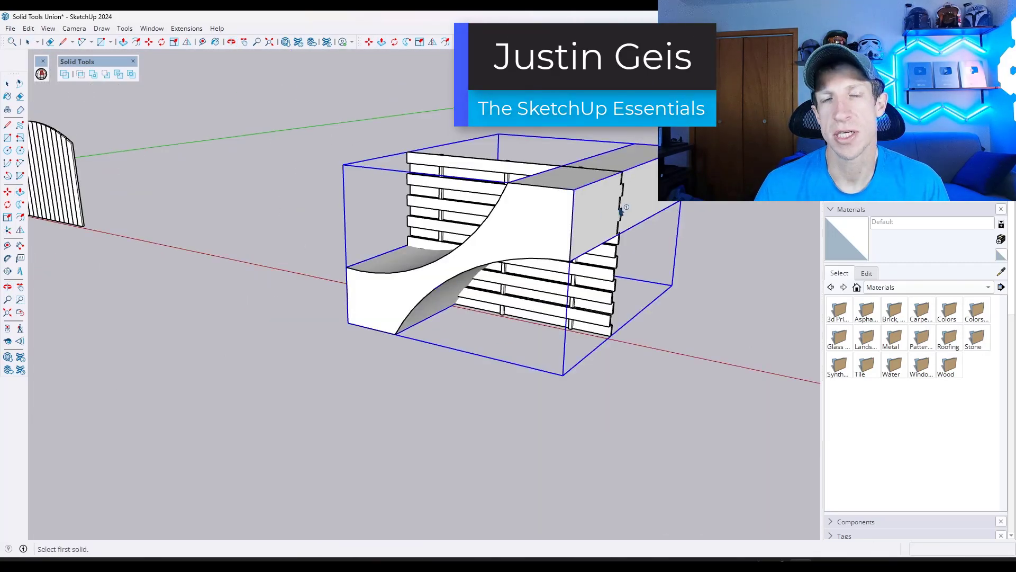
pyautogui.click(640, 224)
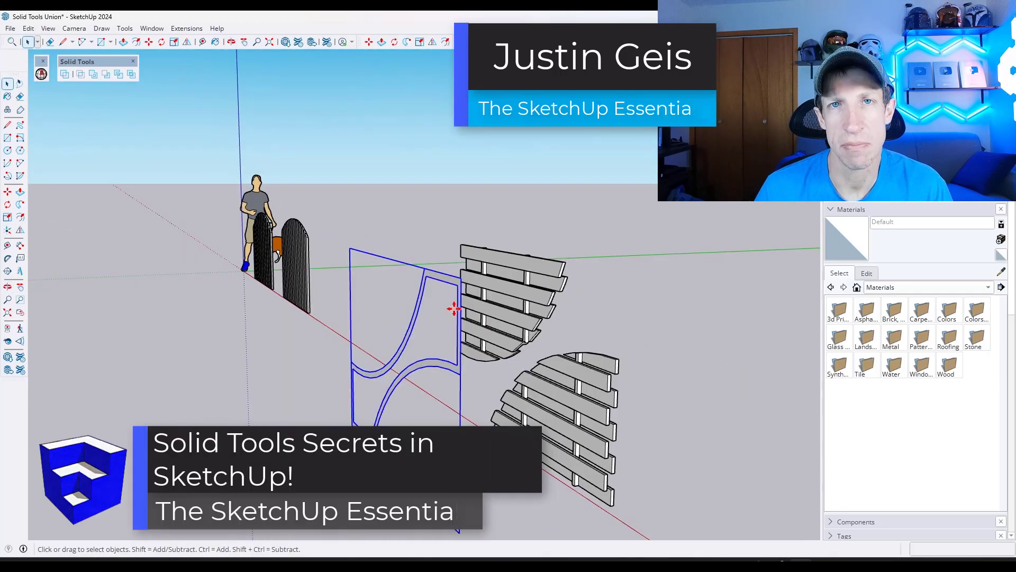
pyautogui.click(453, 304)
pyautogui.click(608, 272)
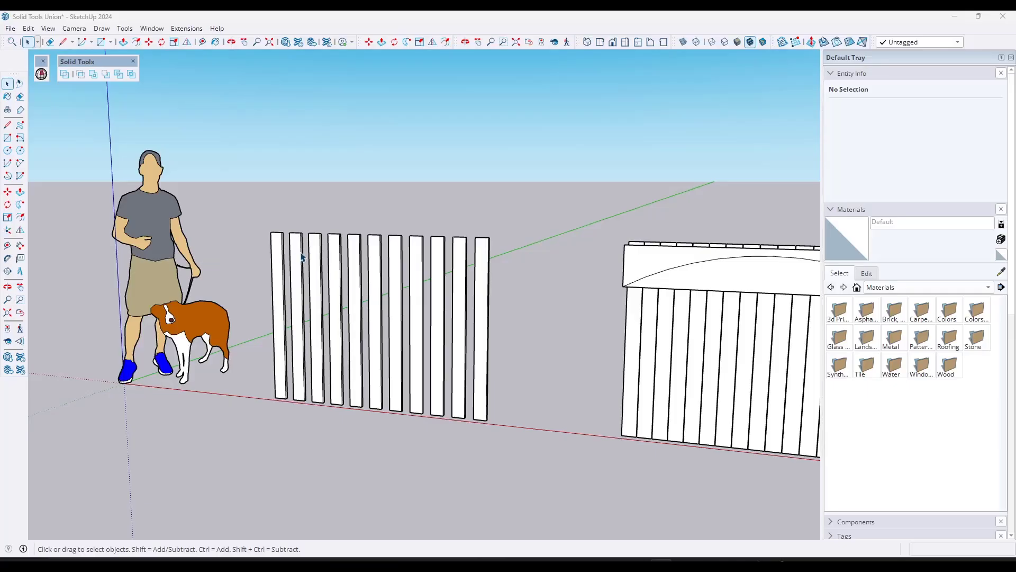
# Select the vertical slats of the spaced fence one by one to check that each is a separate solid group.
pyautogui.press('o')
pyautogui.moveTo(292, 261); pyautogui.dragTo(298, 258)
pyautogui.press('space')
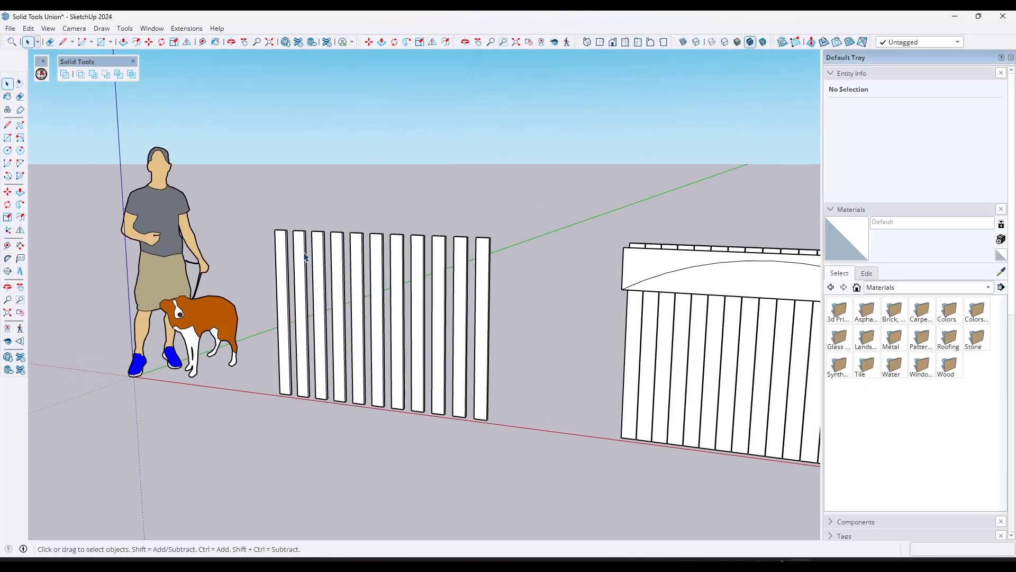
pyautogui.click(281, 247)
pyautogui.click(299, 252)
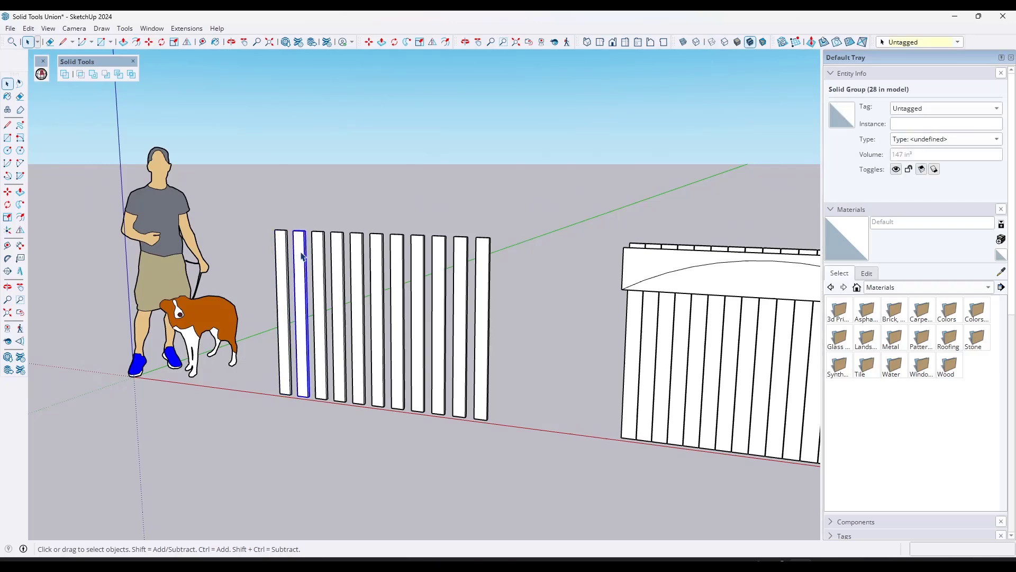
pyautogui.click(318, 258)
pyautogui.click(340, 264)
pyautogui.click(360, 268)
pyautogui.click(378, 268)
pyautogui.click(394, 270)
pyautogui.click(419, 268)
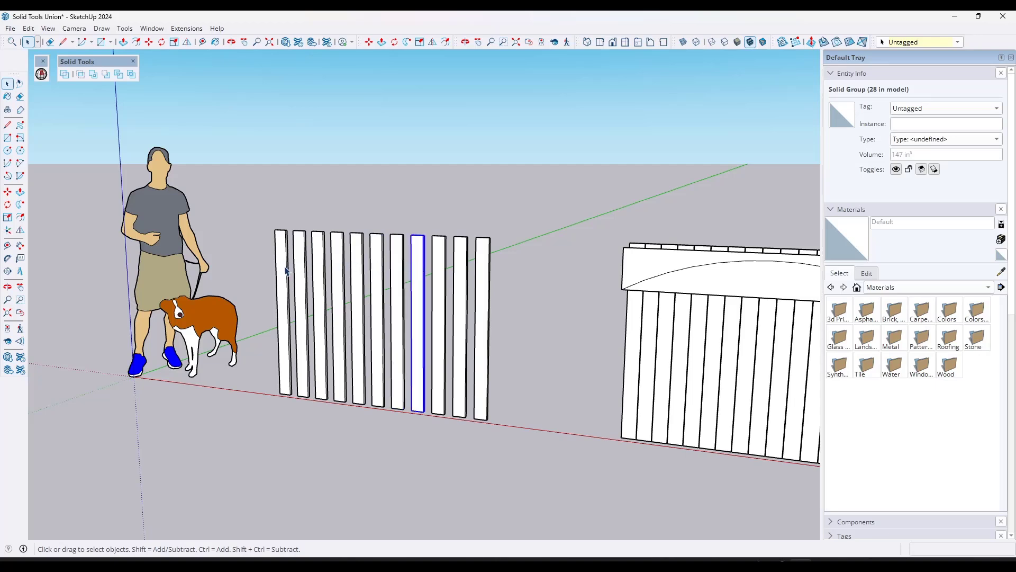
# Draw a rectangle about 1' 5 5/16" by 5' 3 1/2" across the upper front of the spaced slats.
pyautogui.press('r')
pyautogui.click(274, 230)
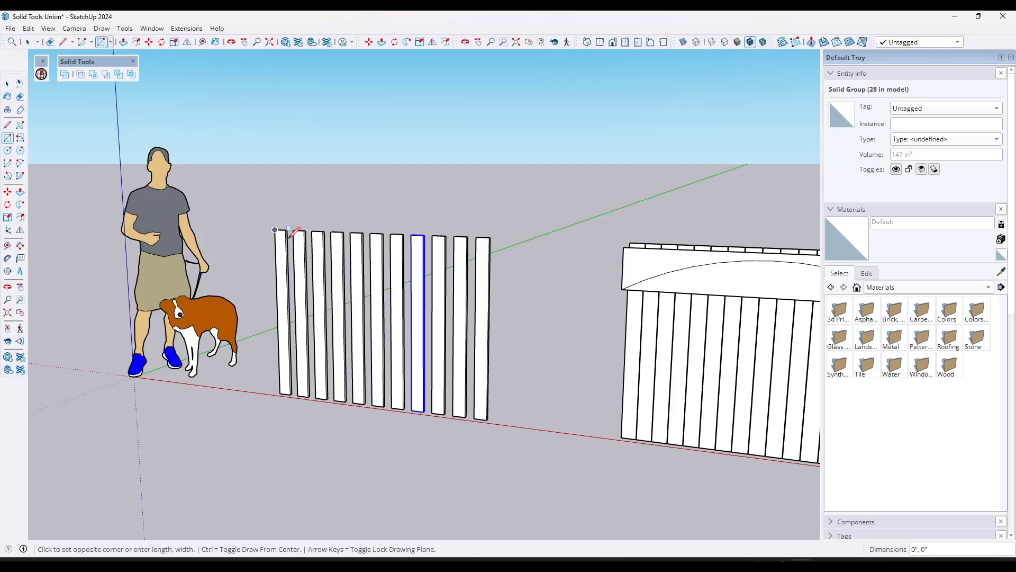
pyautogui.click(485, 305)
# Draw an upward-curving two-point arc across the rectangle, from its outer side edge by the dog to the opposite side edge.
pyautogui.press('a')
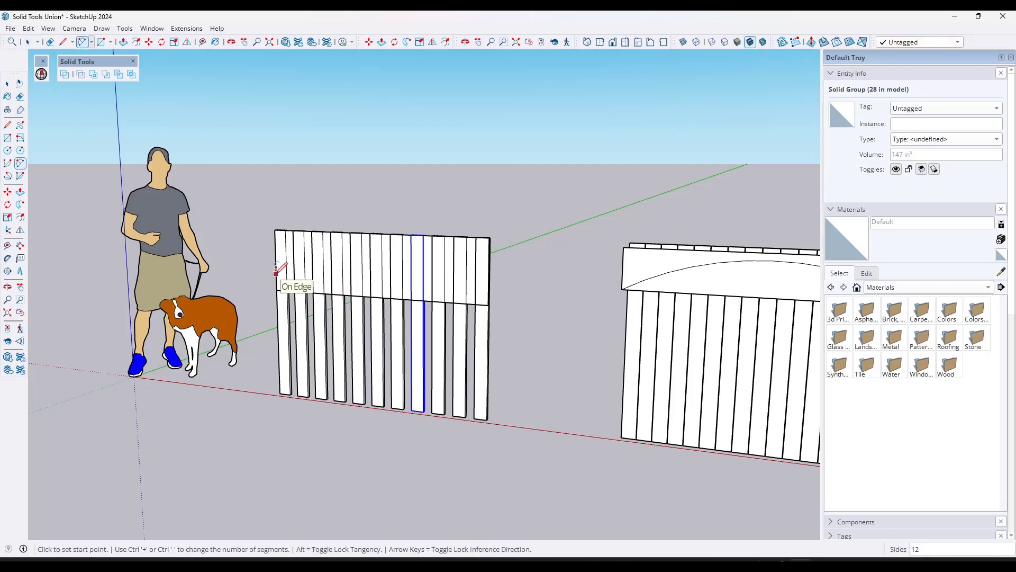
pyautogui.click(276, 274)
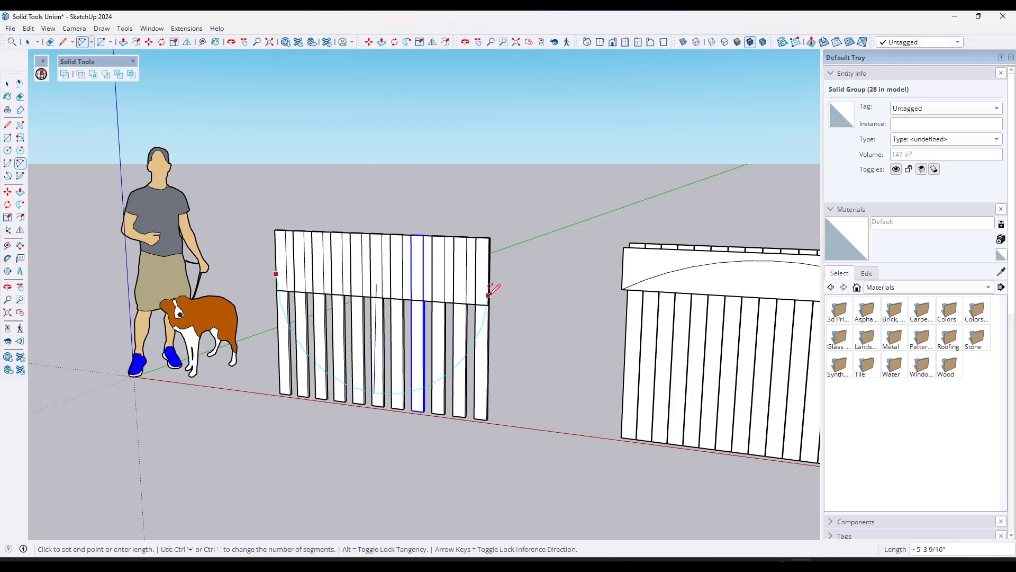
pyautogui.scroll(2, 492, 286)
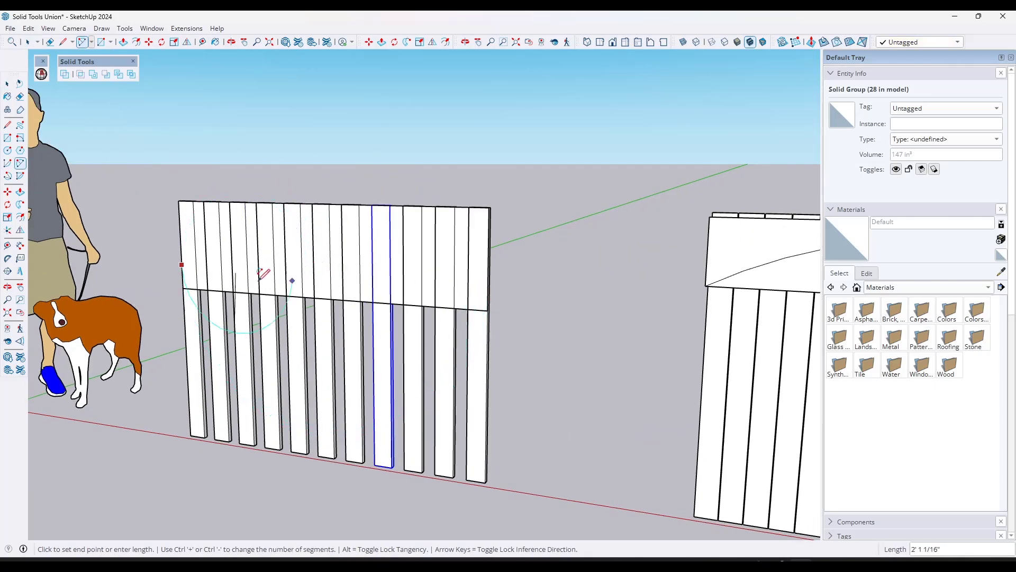
pyautogui.scroll(2, 490, 286)
pyautogui.click(488, 284)
pyautogui.click(238, 193)
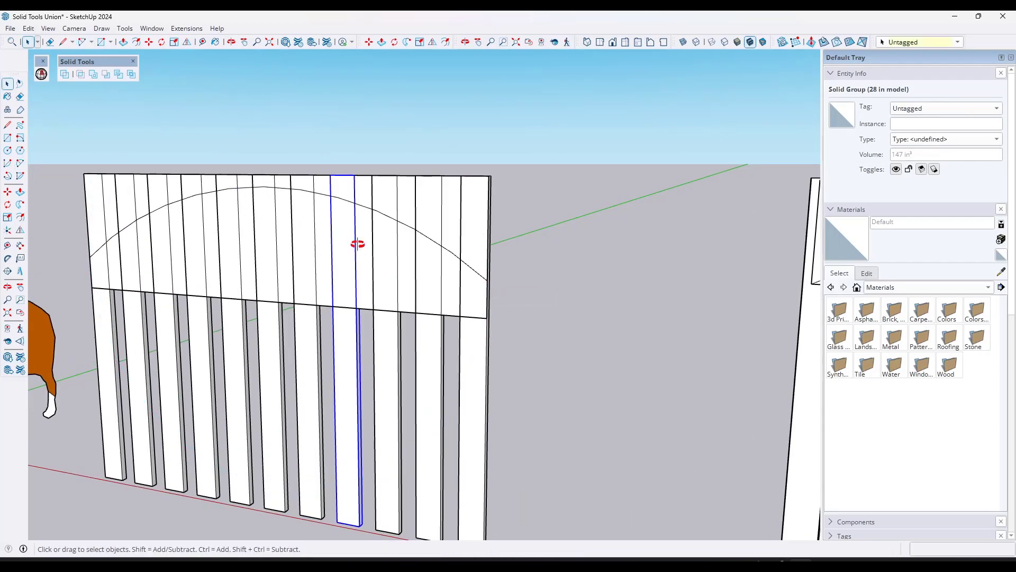
# Move the rectangle and its arc about 2 13/16" forward, away from the front of the slats.
pyautogui.scroll(-3, 233, 233)
pyautogui.scroll(2, 320, 254)
pyautogui.press('space')
pyautogui.doubleClick(324, 255)
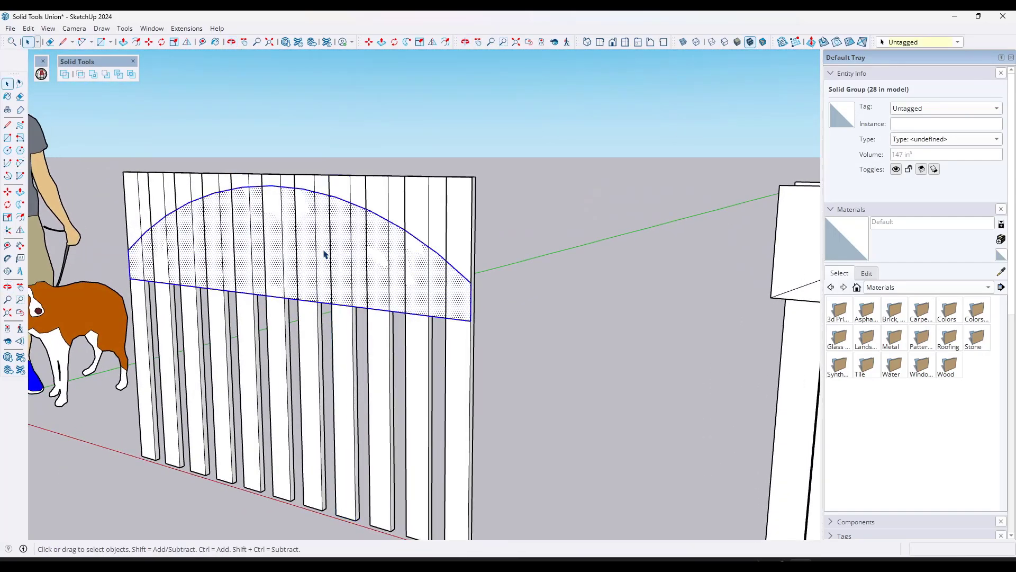
pyautogui.press('m')
pyautogui.click(324, 250)
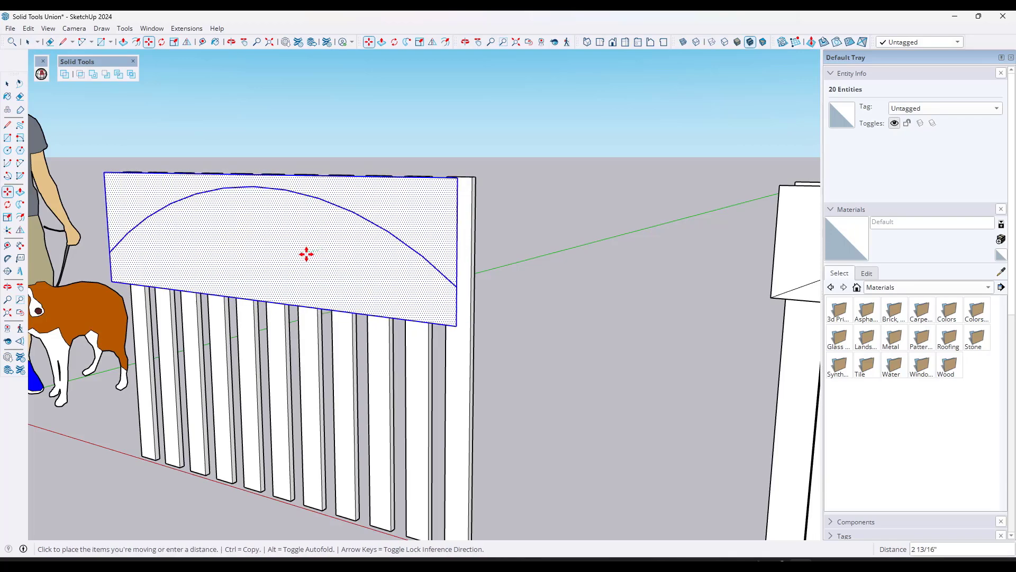
pyautogui.click(307, 255)
pyautogui.moveTo(503, 235); pyautogui.dragTo(483, 245, button='middle')
pyautogui.scroll(-3, 411, 238)
pyautogui.moveTo(422, 236); pyautogui.dragTo(393, 278, button='middle')
pyautogui.press('space')
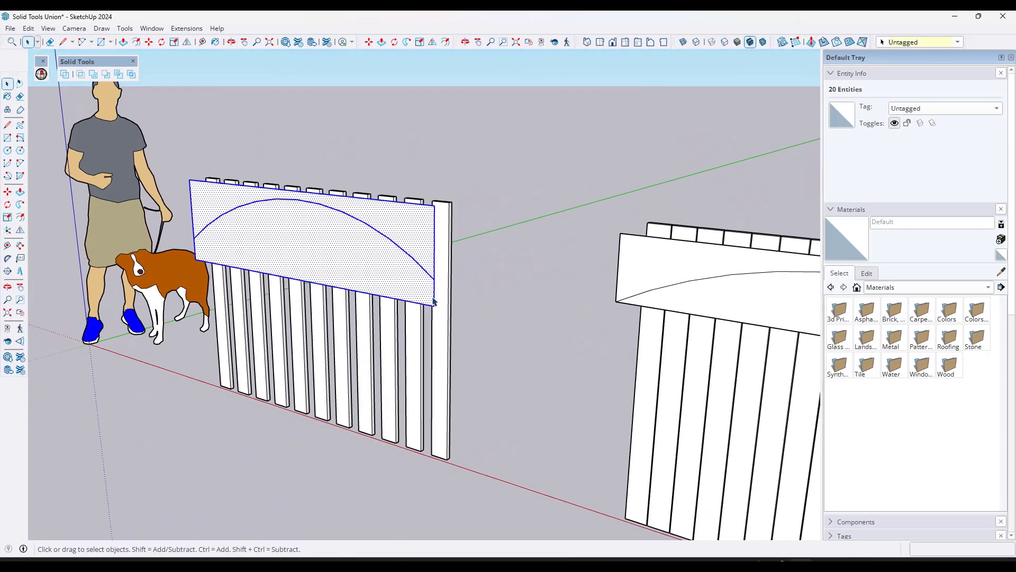
# Erase the panel edges below the arc so that only the face above the arc remains.
pyautogui.press('e')
pyautogui.click(435, 292)
pyautogui.moveTo(405, 300); pyautogui.dragTo(399, 300)
pyautogui.hotkey('ctrl', 'z')
pyautogui.click(404, 294)
pyautogui.press('space')
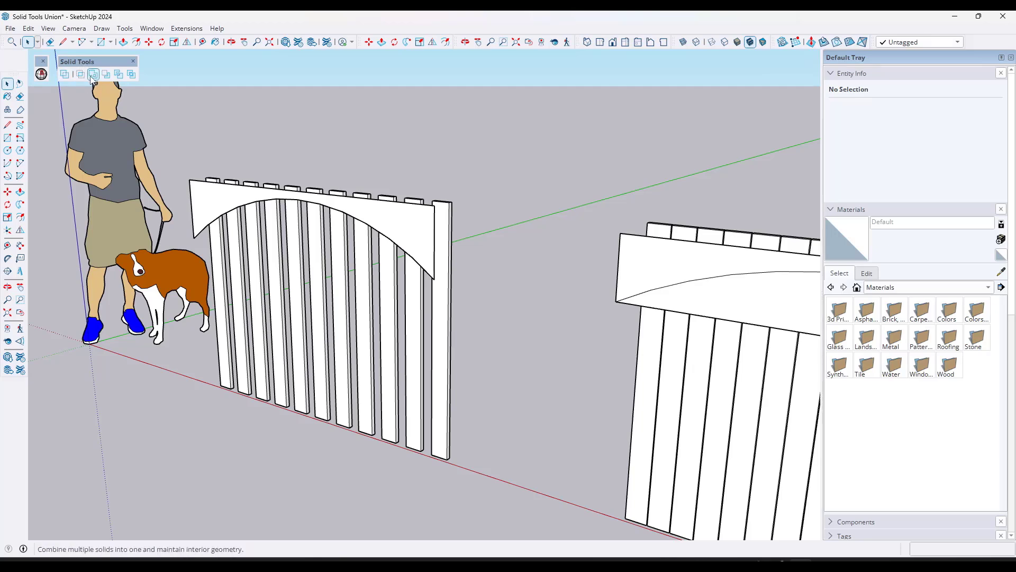
# Push/Pull the arched face about 11 1/8" backward through the full thickness of the slats.
pyautogui.moveTo(489, 253); pyautogui.dragTo(297, 246, button='middle')
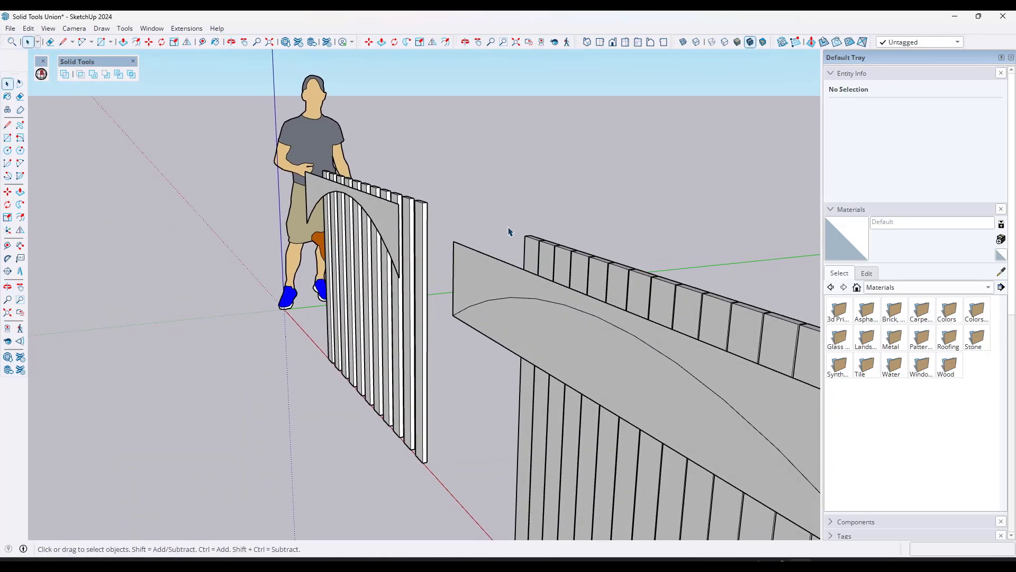
pyautogui.moveTo(521, 232); pyautogui.dragTo(467, 214, button='middle')
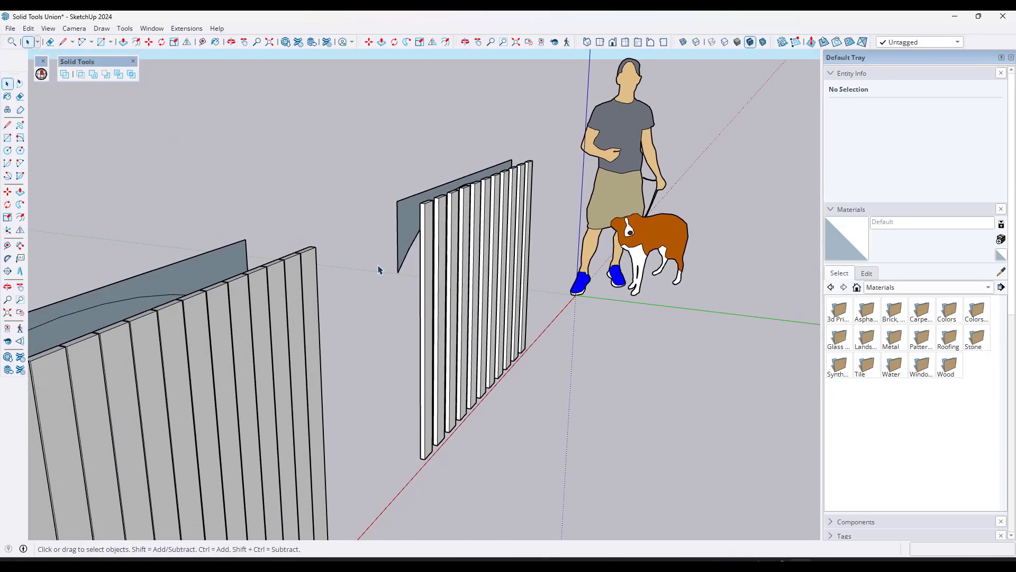
pyautogui.moveTo(378, 270); pyautogui.dragTo(528, 264, button='middle')
pyautogui.press('p')
pyautogui.click(416, 238)
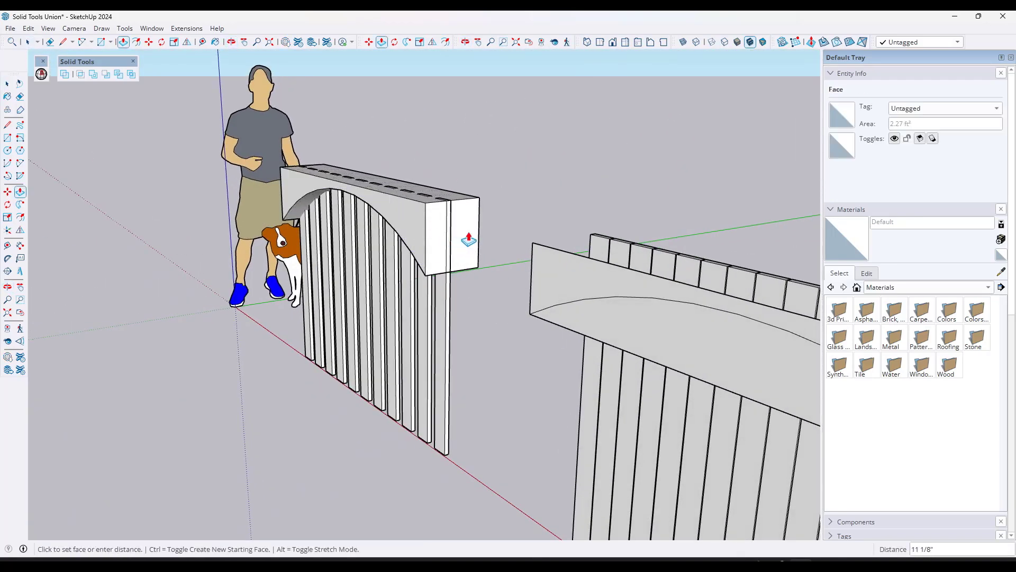
pyautogui.click(468, 239)
pyautogui.press('space')
# Select all connected geometry of the extruded arch block and make it a group.
pyautogui.moveTo(427, 239); pyautogui.dragTo(557, 234, button='middle')
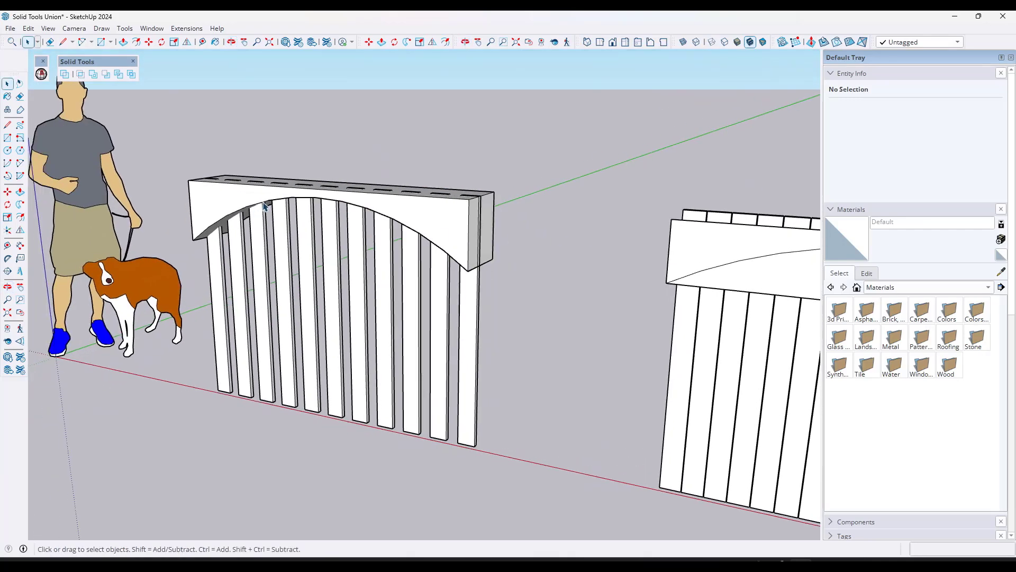
pyautogui.tripleClick(451, 231)
pyautogui.rightClick(451, 231)
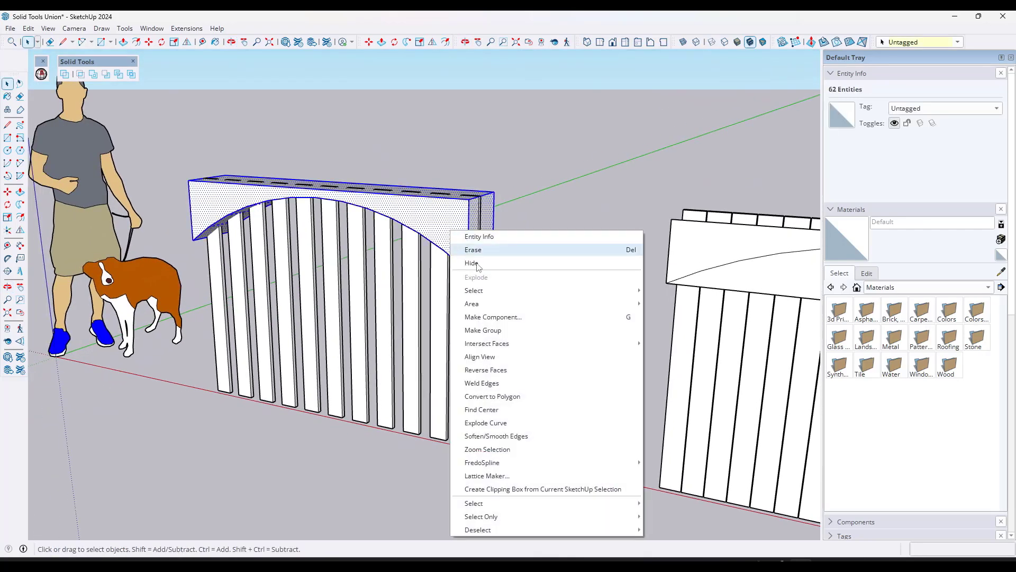
pyautogui.click(498, 330)
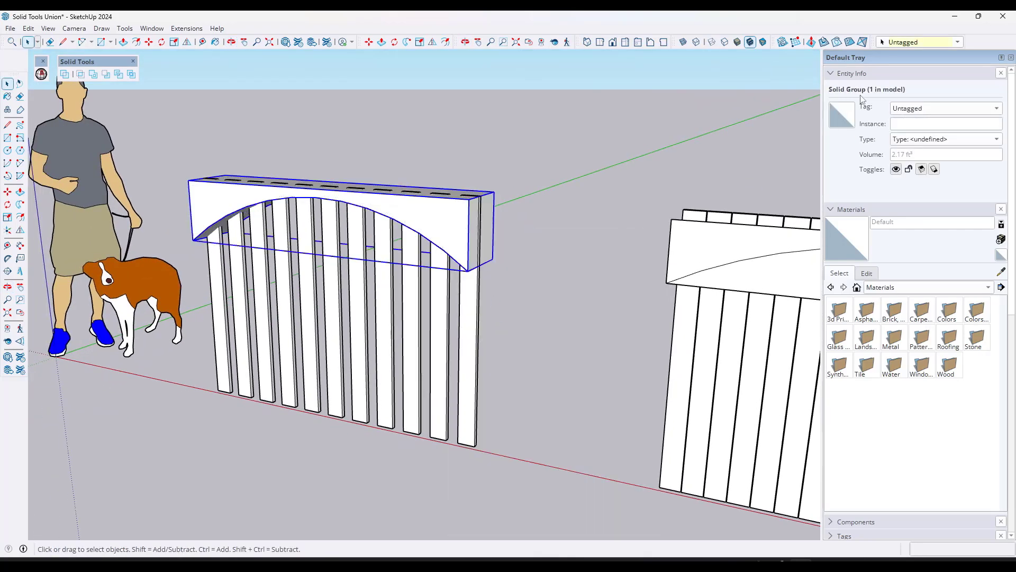
# Try to subtract the arch block from only the end slat of the spaced fence.
pyautogui.moveTo(451, 244); pyautogui.dragTo(396, 240, button='middle')
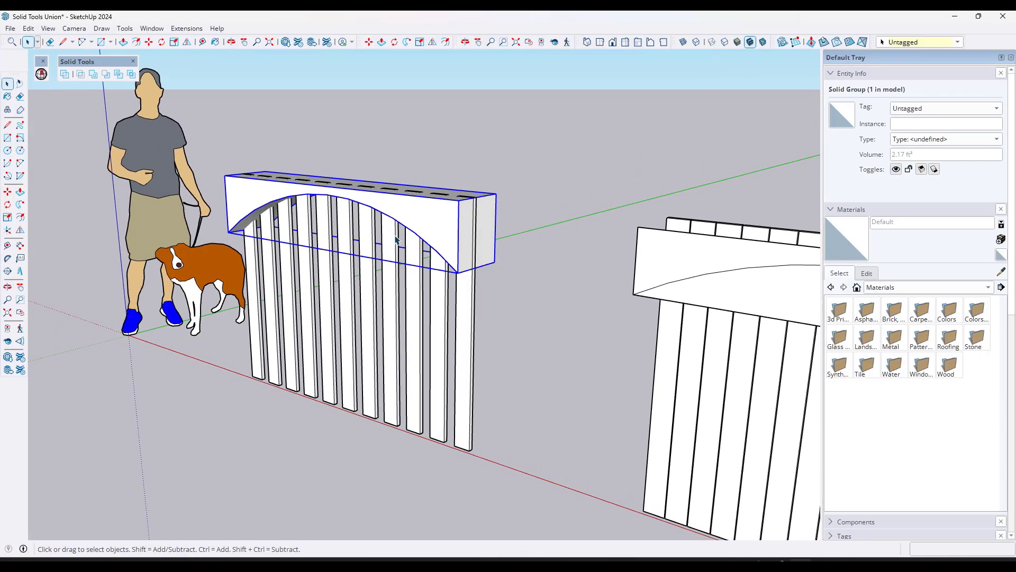
pyautogui.click(105, 75)
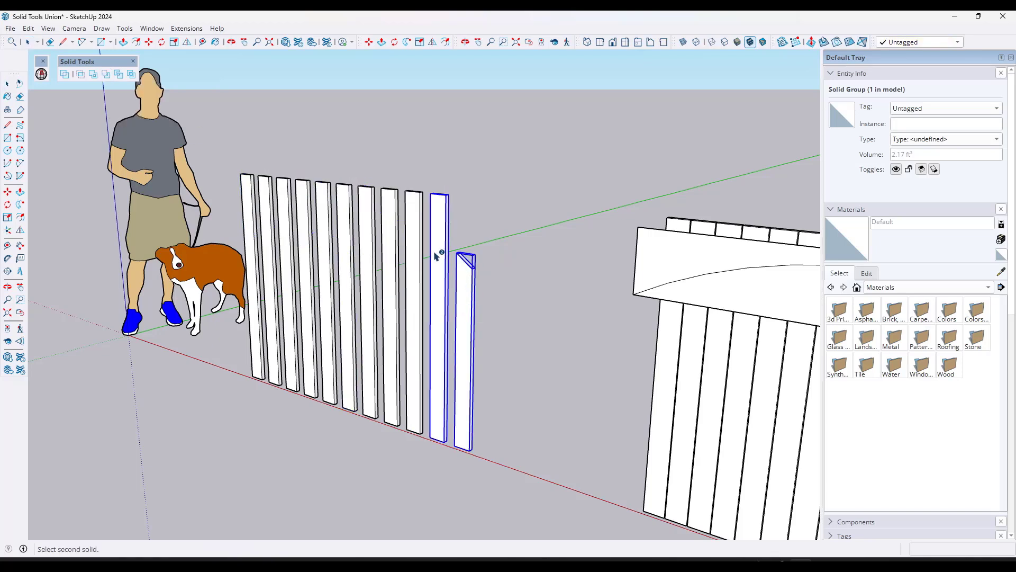
pyautogui.click(463, 273)
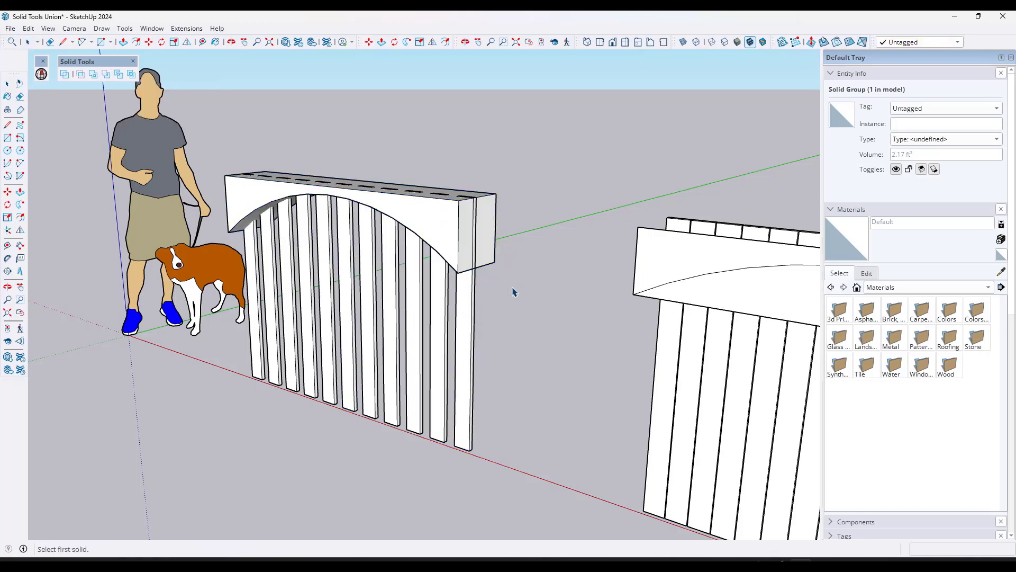
# Select all the slats of the spaced fence, without the arch block, and combine them into one solid with Union.
pyautogui.moveTo(517, 276); pyautogui.dragTo(482, 244, button='middle')
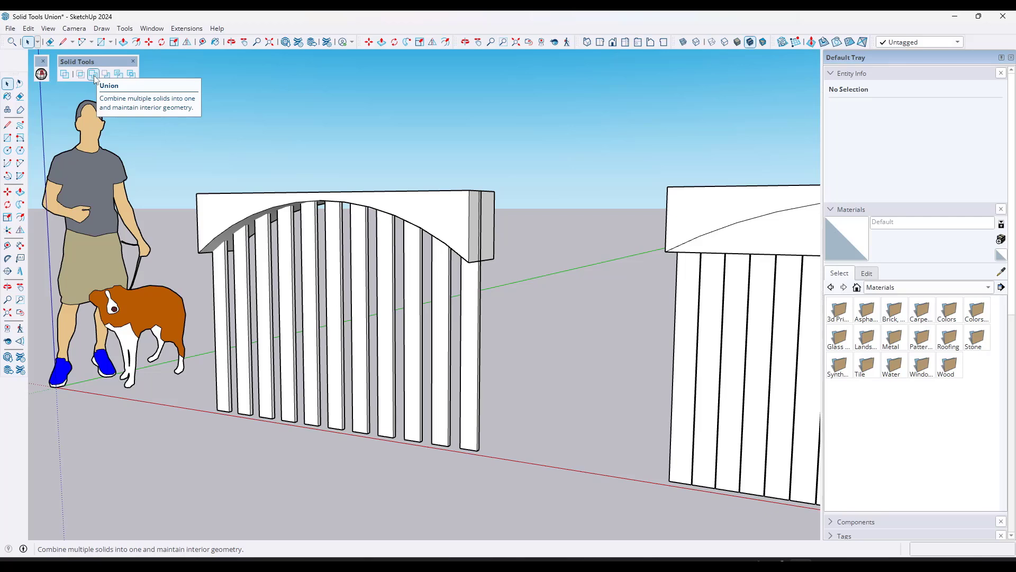
pyautogui.moveTo(192, 347); pyautogui.dragTo(238, 329, button='middle')
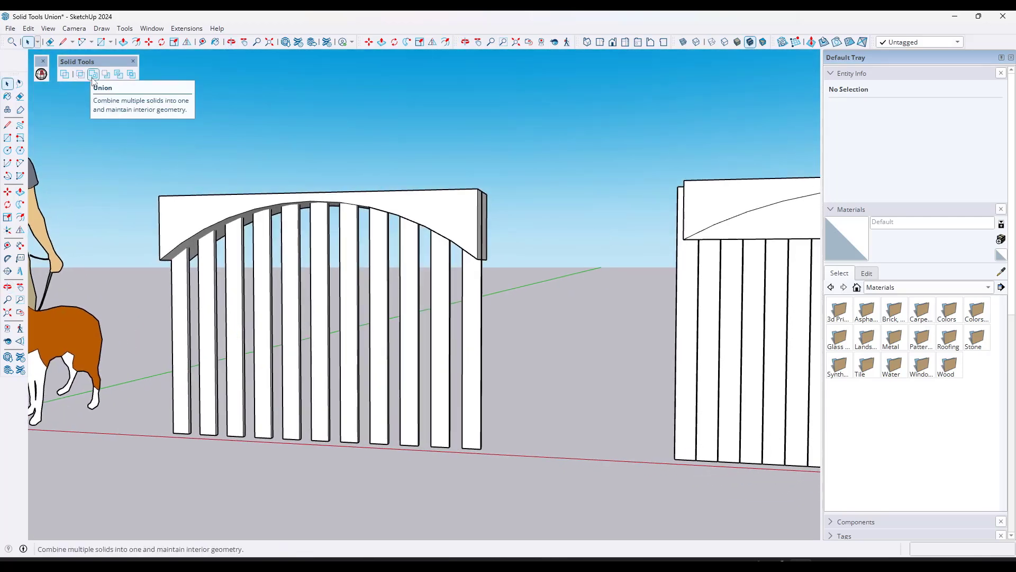
pyautogui.moveTo(512, 356); pyautogui.dragTo(217, 465)
pyautogui.moveTo(154, 486); pyautogui.dragTo(154, 486)
pyautogui.moveTo(458, 324); pyautogui.dragTo(388, 274, button='middle')
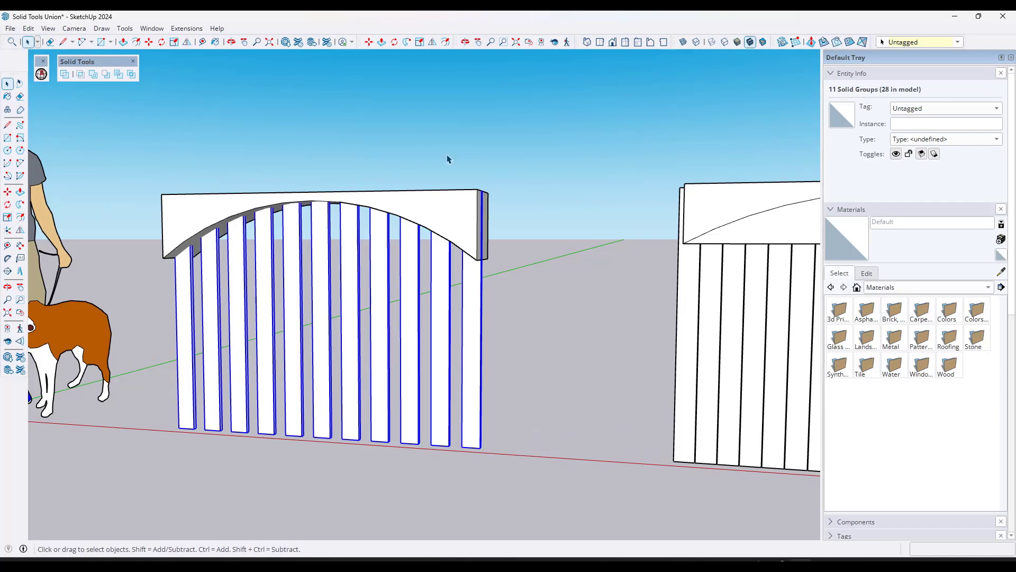
pyautogui.click(97, 76)
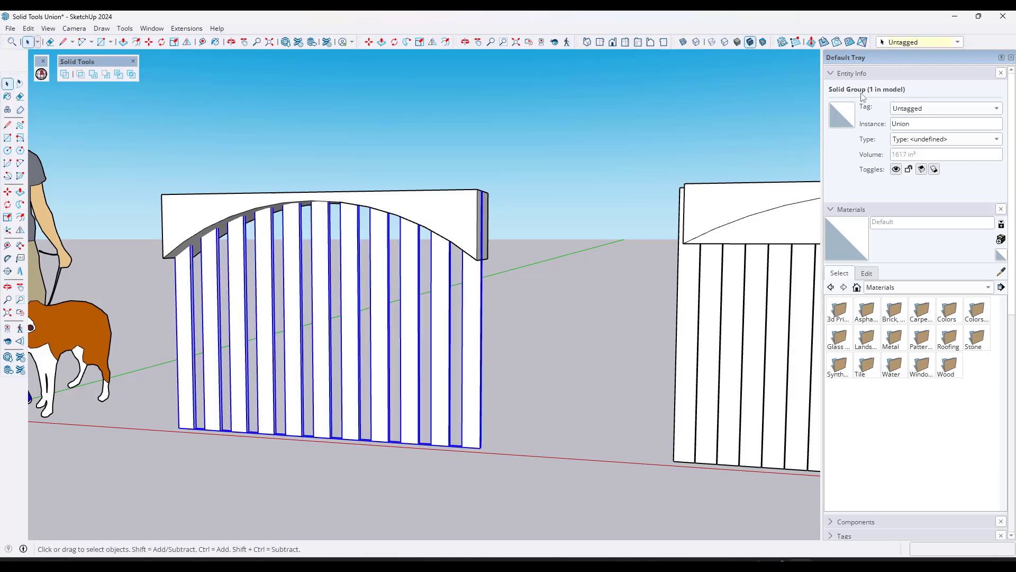
# Open the united slat group to inspect its individual slat faces, then close it and compare it with the arch block.
pyautogui.moveTo(489, 299); pyautogui.dragTo(476, 310, button='middle')
pyautogui.doubleClick(476, 310)
pyautogui.tripleClick(476, 311)
pyautogui.click(443, 305)
pyautogui.click(411, 302)
pyautogui.click(384, 301)
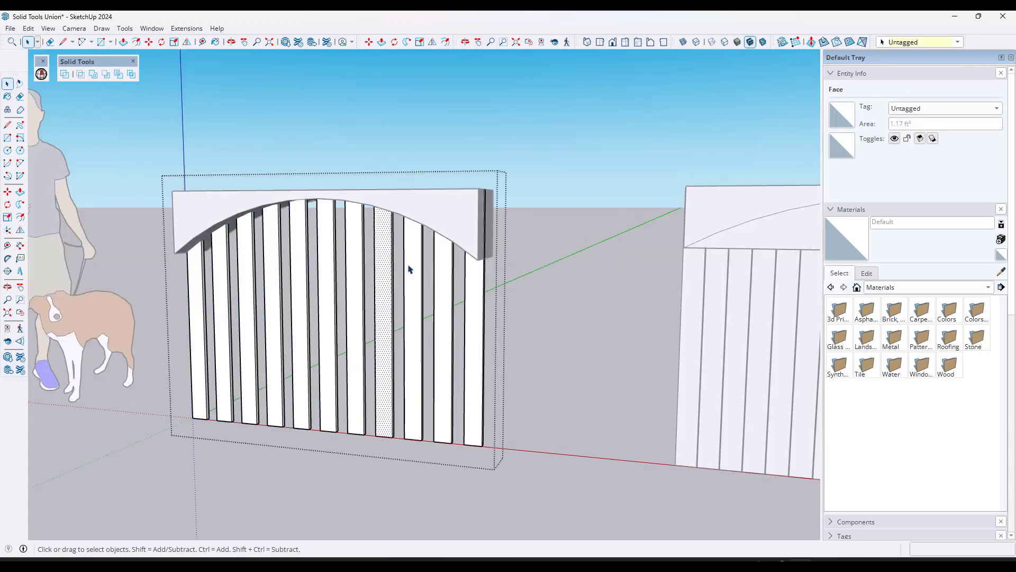
pyautogui.click(531, 318)
pyautogui.moveTo(531, 318); pyautogui.dragTo(402, 256, button='middle')
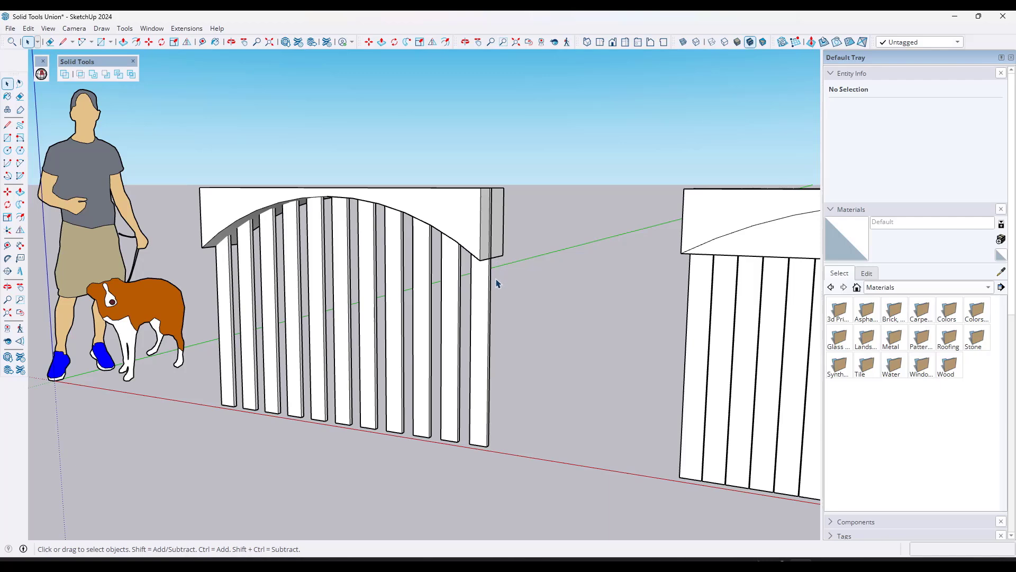
pyautogui.click(476, 313)
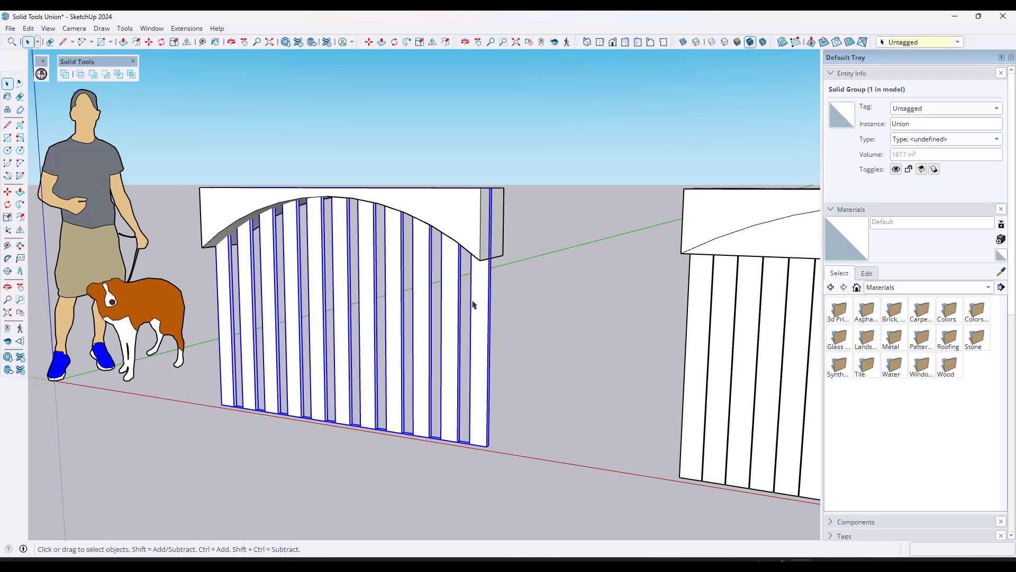
pyautogui.click(458, 234)
pyautogui.click(528, 233)
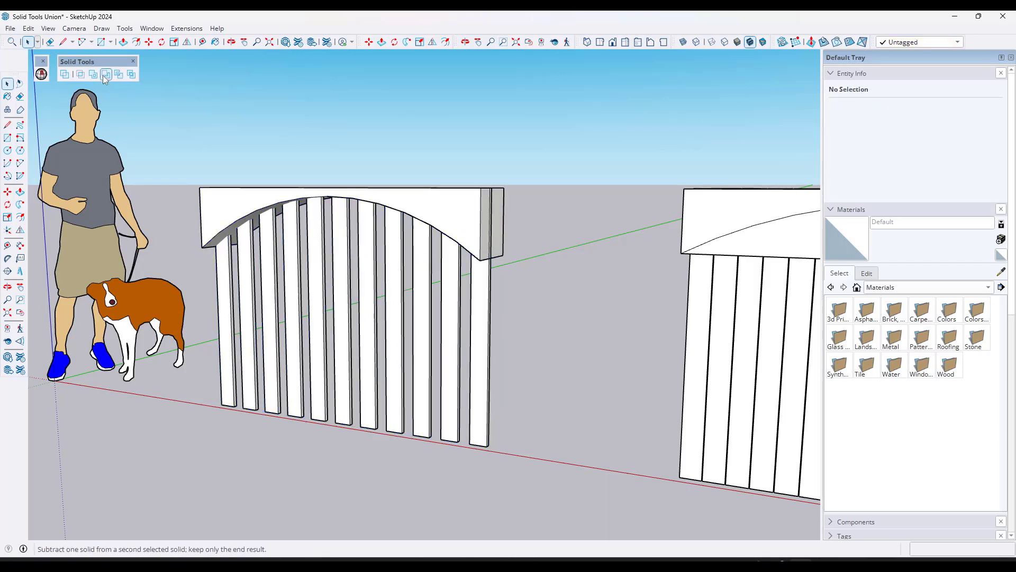
# Subtract the arch block from the united slat group to trim the slat tops to the arc.
pyautogui.click(105, 74)
pyautogui.click(454, 212)
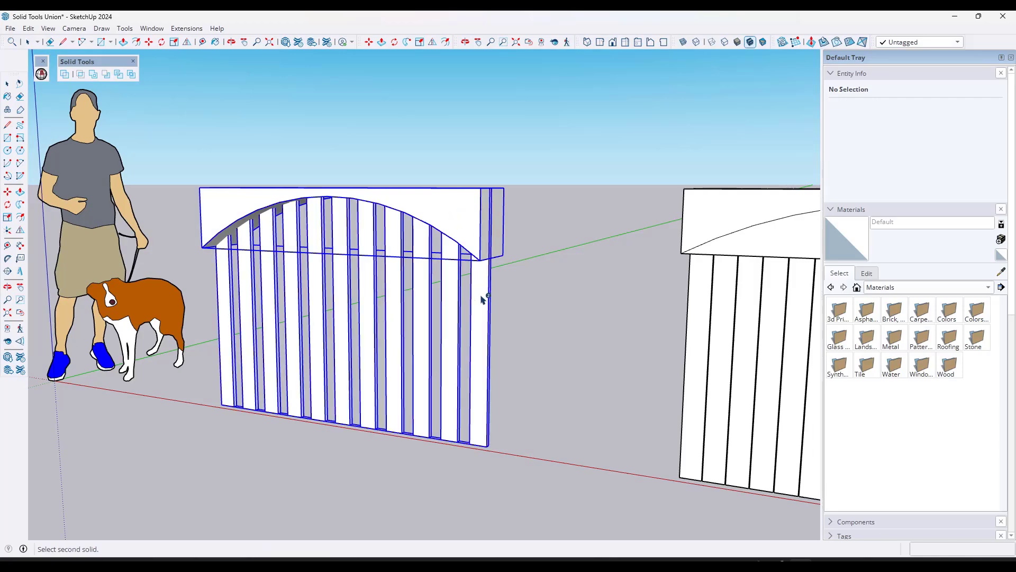
pyautogui.click(483, 301)
pyautogui.moveTo(503, 295); pyautogui.dragTo(288, 251, button='middle')
pyautogui.moveTo(375, 242); pyautogui.dragTo(262, 232, button='middle')
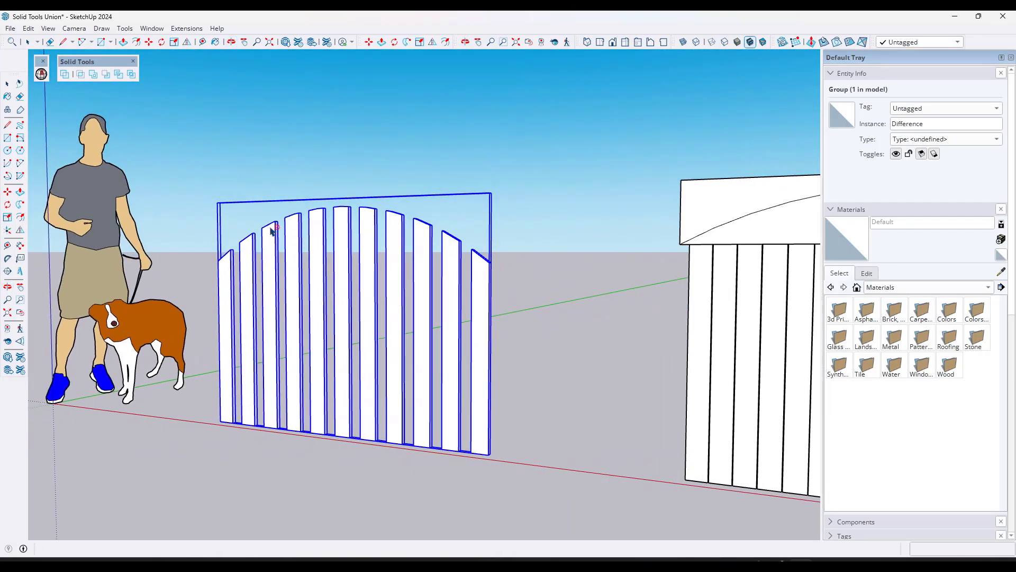
# Select all 17 slats of the closely spaced fence, without the arch profile, and combine them into one solid with Union.
pyautogui.scroll(-4, 270, 228)
pyautogui.moveTo(642, 211); pyautogui.dragTo(656, 330, button='middle')
pyautogui.keyDown('shift'); pyautogui.click(580, 249); pyautogui.keyUp('shift')
pyautogui.scroll(3, 593, 248)
pyautogui.press('space')
pyautogui.moveTo(422, 402); pyautogui.dragTo(374, 415)
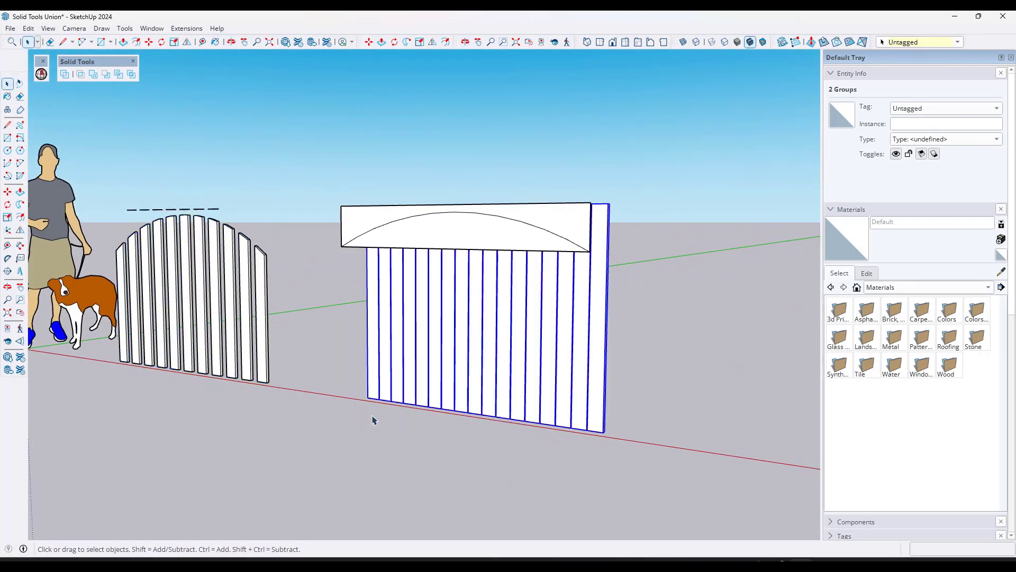
pyautogui.rightClick(543, 358)
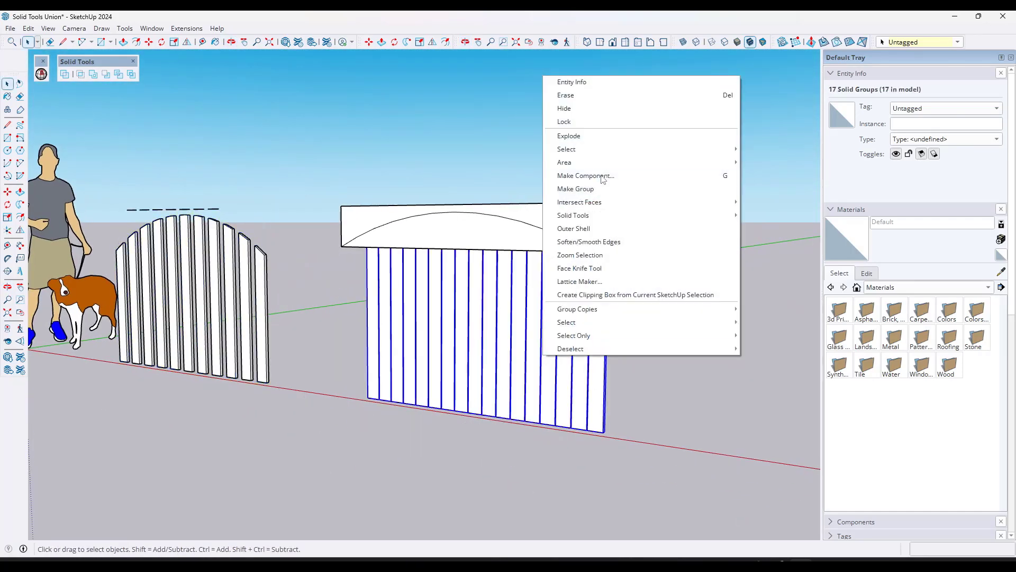
pyautogui.click(645, 401)
pyautogui.moveTo(655, 308); pyautogui.dragTo(328, 447)
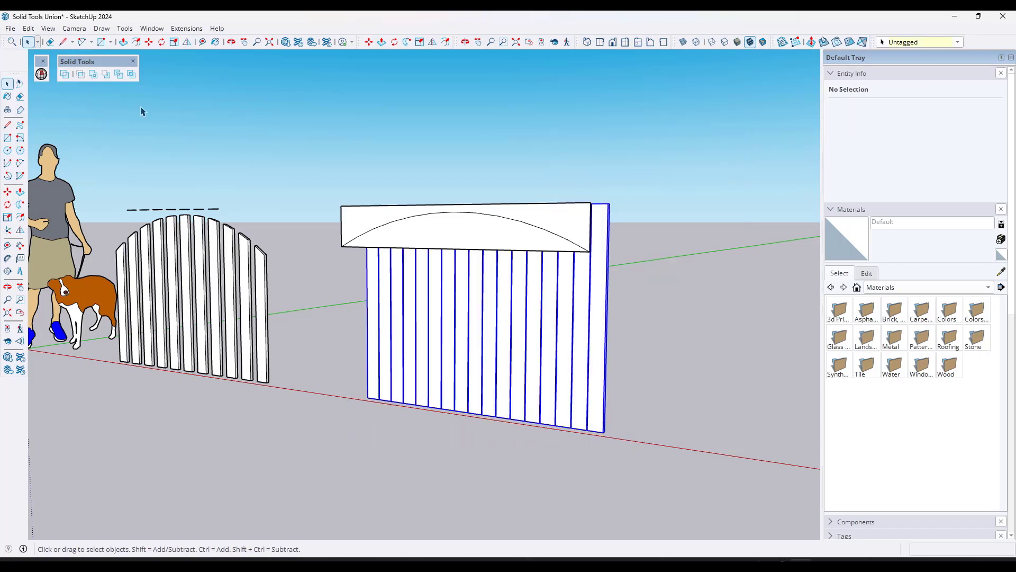
pyautogui.click(92, 75)
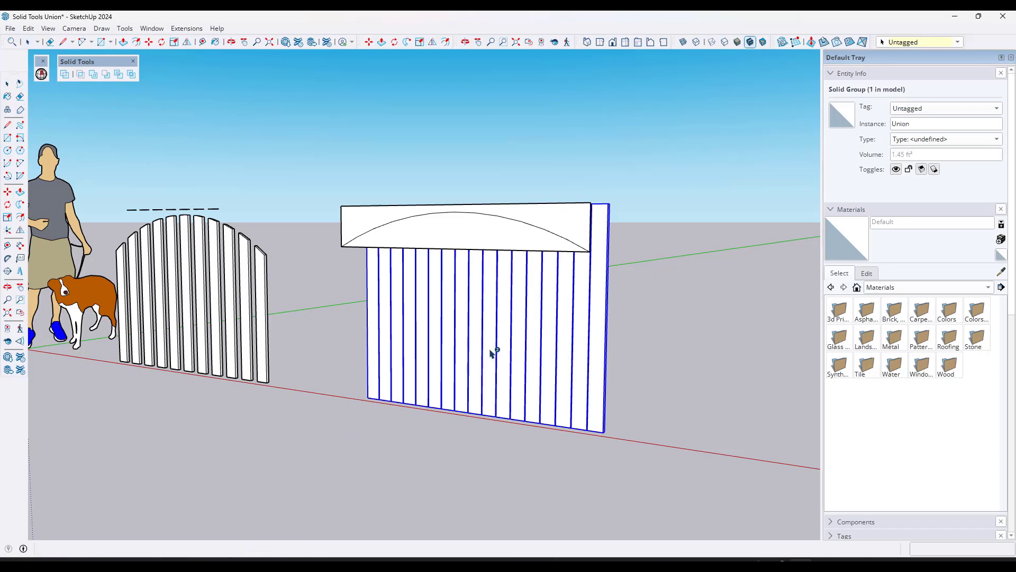
pyautogui.press('space')
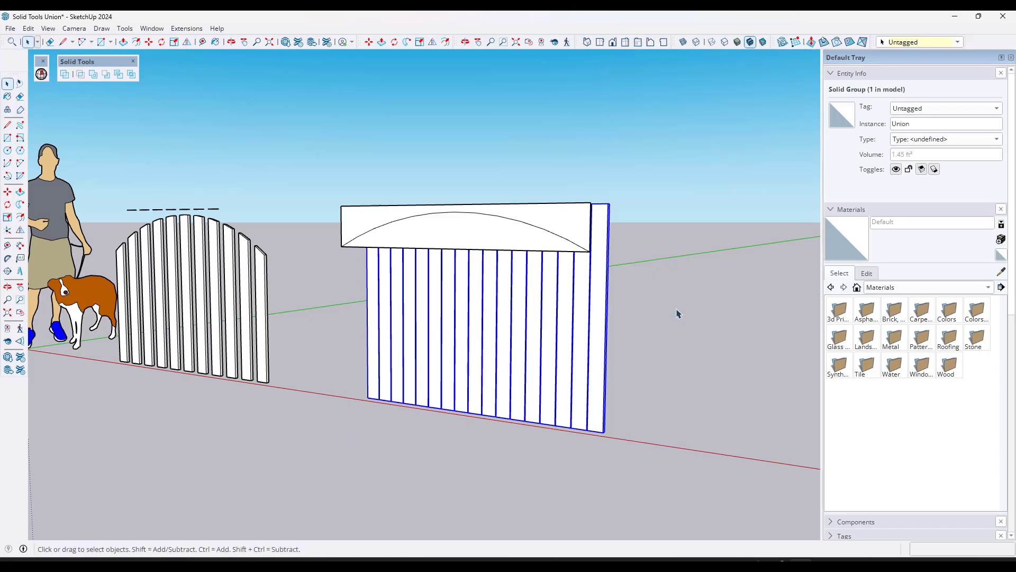
# Erase the edge below the arc on the rectangular profile and Push/Pull the remaining arched face through the closely spaced fence.
pyautogui.moveTo(539, 234); pyautogui.dragTo(519, 263, button='middle')
pyautogui.press('e')
pyautogui.click(516, 258)
pyautogui.press('space')
pyautogui.press('p')
pyautogui.click(551, 232)
pyautogui.click(641, 231)
pyautogui.press('space')
# Select all connected geometry of the extruded arch block and make it a group.
pyautogui.rightClick(642, 229)
pyautogui.click(637, 224)
pyautogui.tripleClick(642, 221)
pyautogui.rightClick(642, 220)
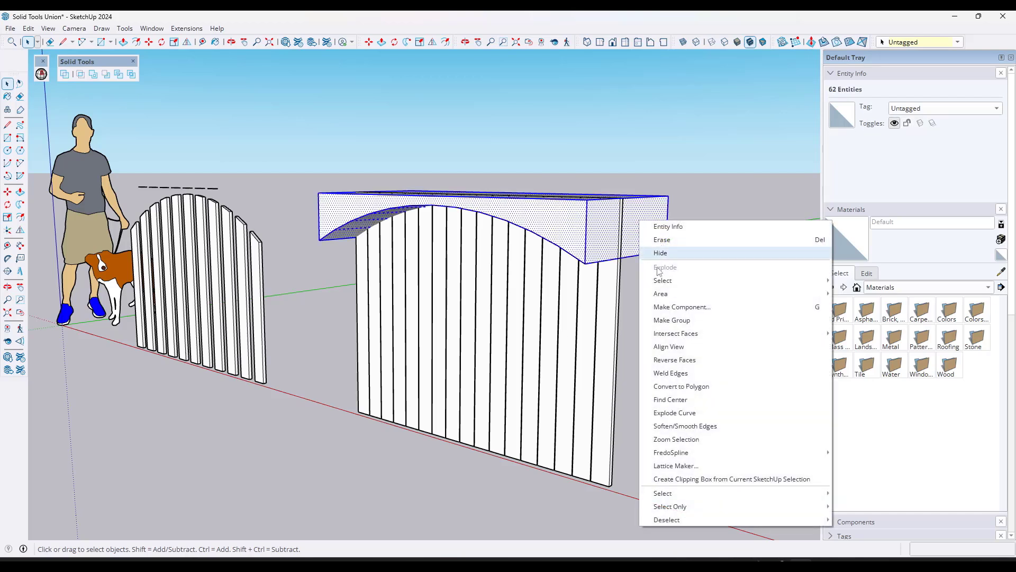
pyautogui.click(672, 320)
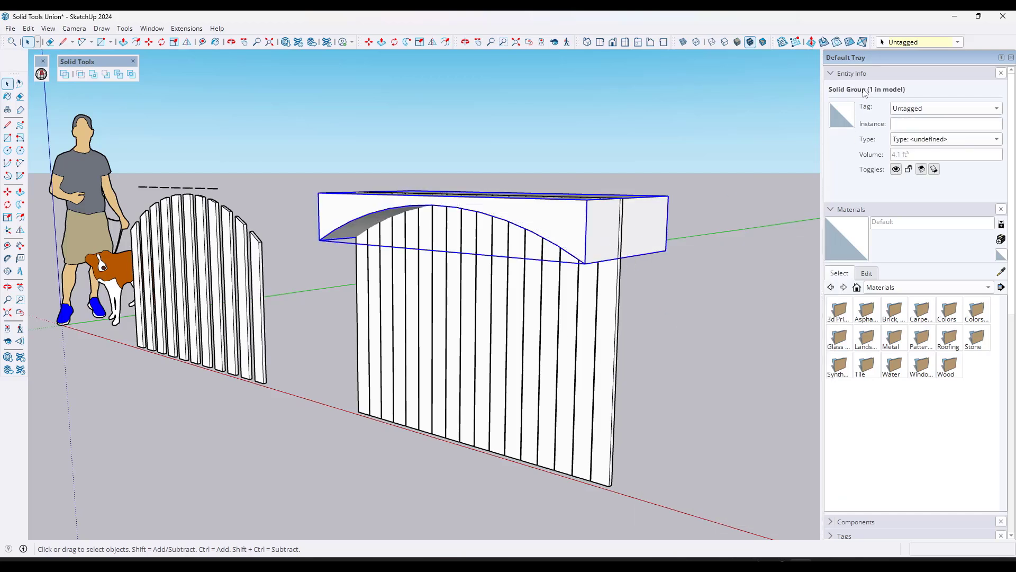
pyautogui.click(699, 334)
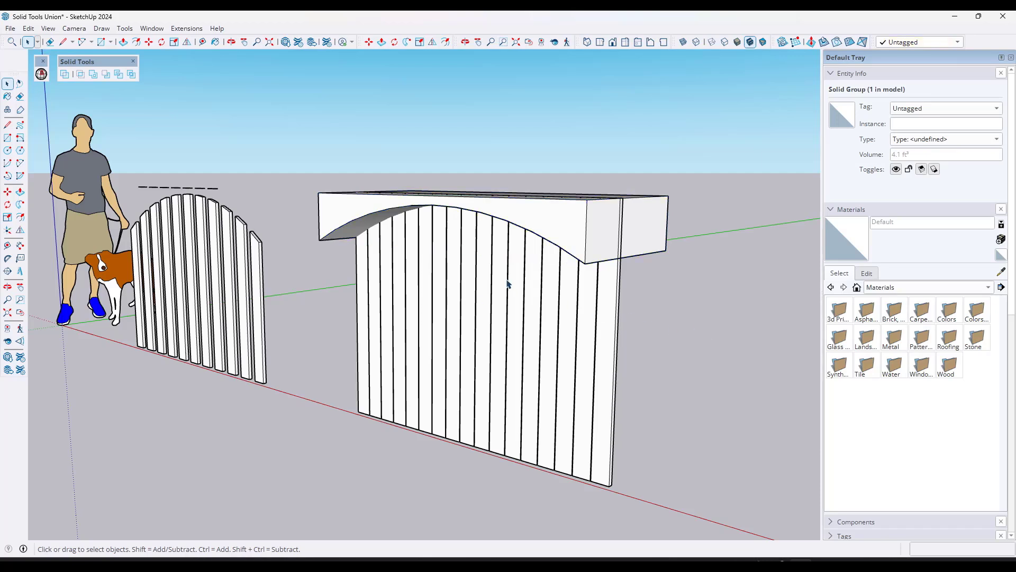
# Subtract the arch block from the united, closely spaced fence to trim its top to the arc.
pyautogui.click(105, 77)
pyautogui.click(569, 241)
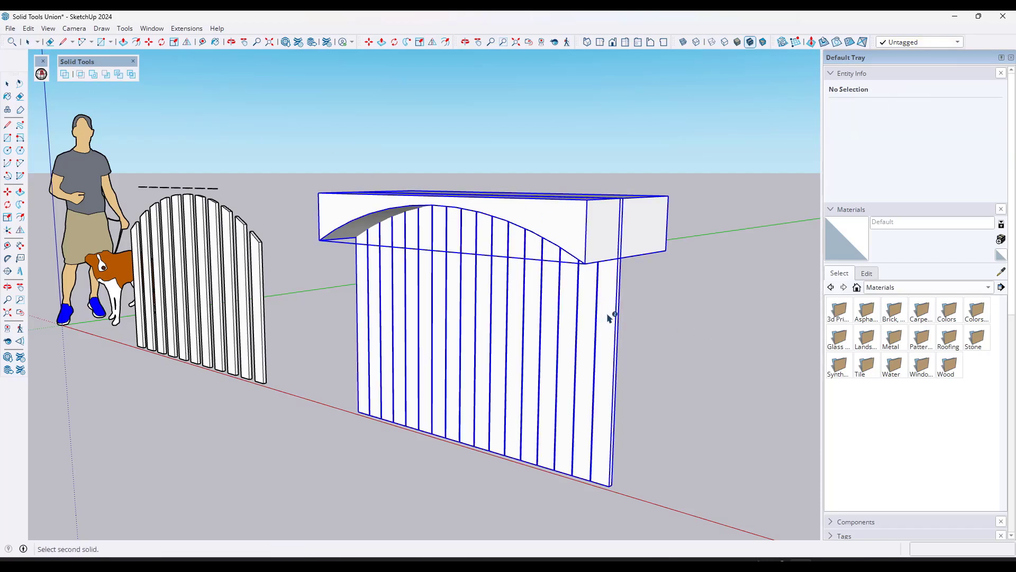
pyautogui.click(607, 315)
pyautogui.moveTo(331, 295); pyautogui.dragTo(350, 263, button='middle')
pyautogui.scroll(-3, 350, 263)
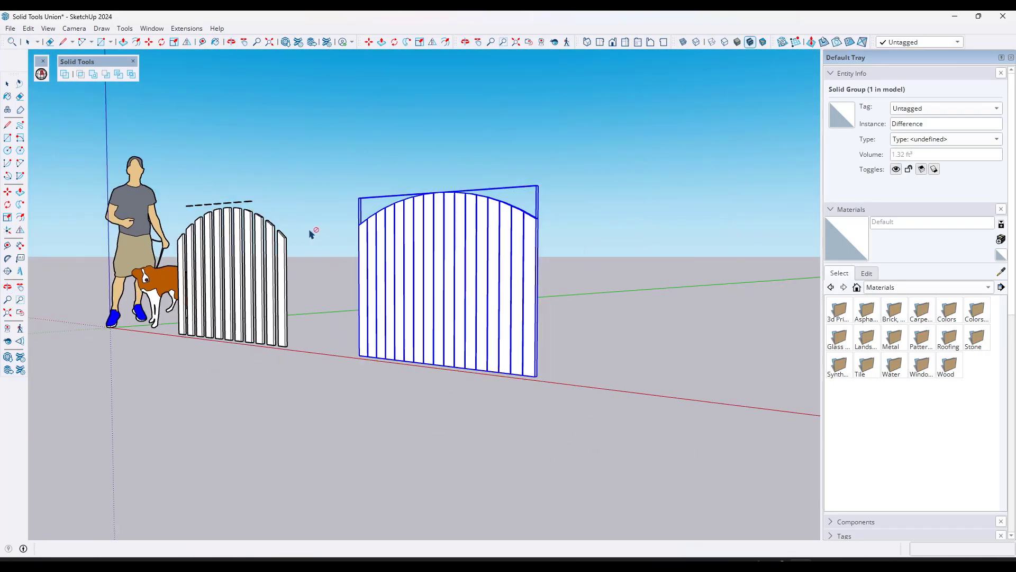
# Open the spaced fence's group, delete the leftover slivers above its curved slats and close the group.
pyautogui.moveTo(303, 232); pyautogui.dragTo(214, 205, button='middle')
pyautogui.scroll(1, 164, 180)
pyautogui.press('space')
pyautogui.moveTo(142, 188); pyautogui.dragTo(305, 218)
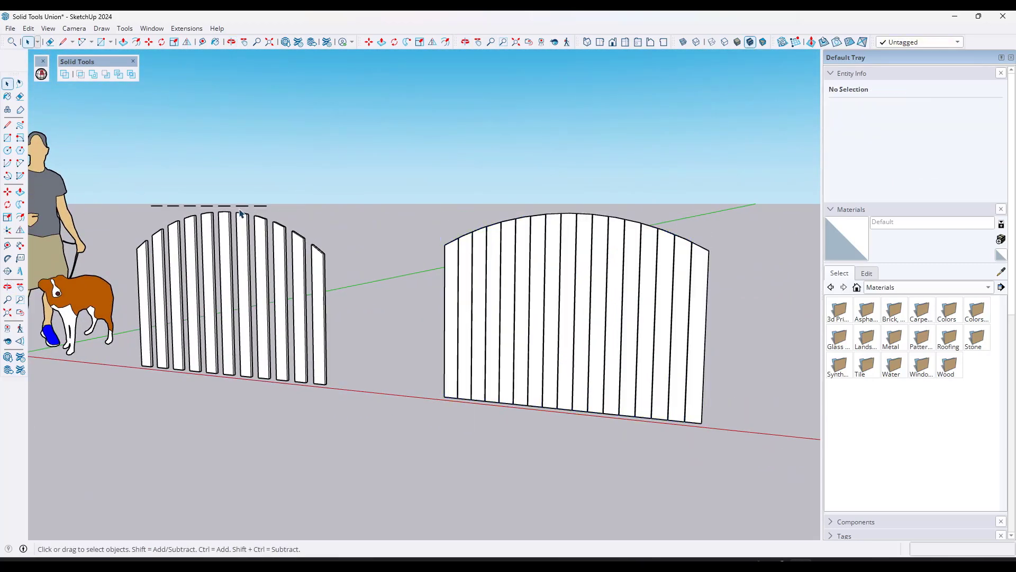
pyautogui.doubleClick(230, 247)
pyautogui.moveTo(133, 187); pyautogui.dragTo(295, 215)
pyautogui.press('Delete')
pyautogui.click(317, 158)
# Examine the horizontal slatted fence by selecting individual boards and checking whether each one is a separate solid group.
pyautogui.scroll(-3, 282, 267)
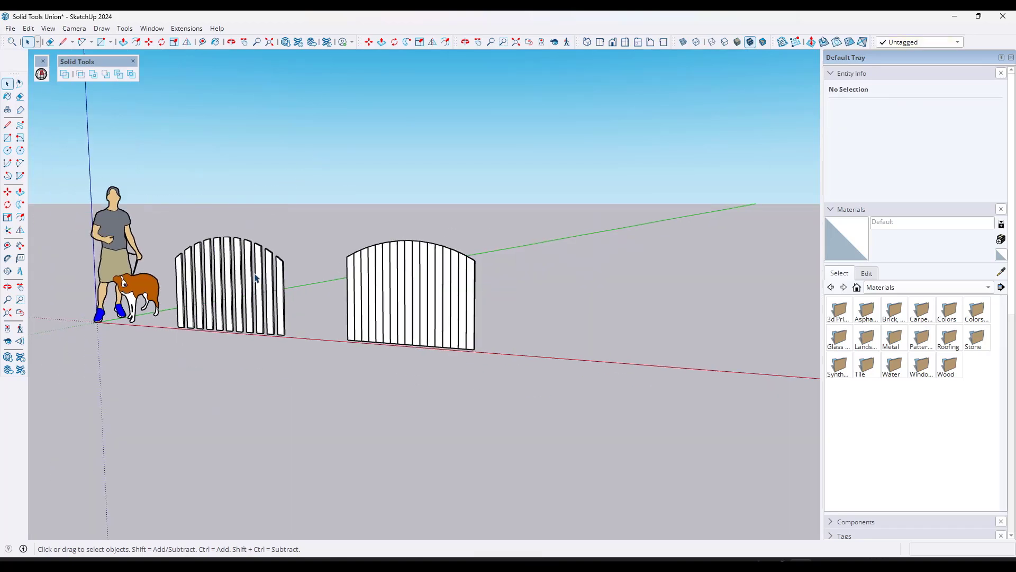
pyautogui.scroll(-2, 254, 278)
pyautogui.scroll(6, 649, 287)
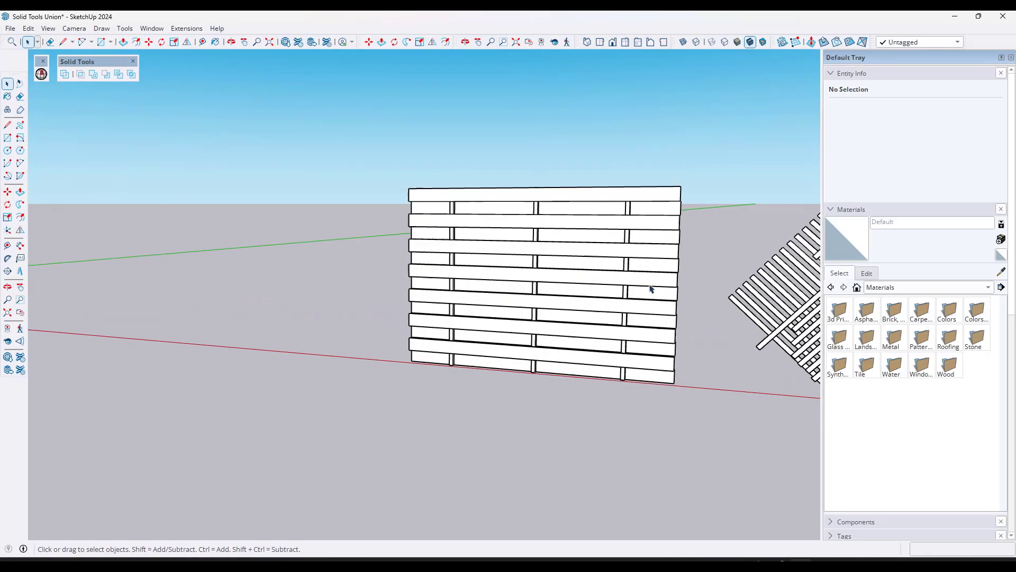
pyautogui.moveTo(649, 288); pyautogui.dragTo(642, 191, button='middle')
pyautogui.click(643, 188)
pyautogui.click(641, 206)
pyautogui.click(604, 226)
pyautogui.click(614, 355)
pyautogui.moveTo(689, 266); pyautogui.dragTo(492, 215, button='middle')
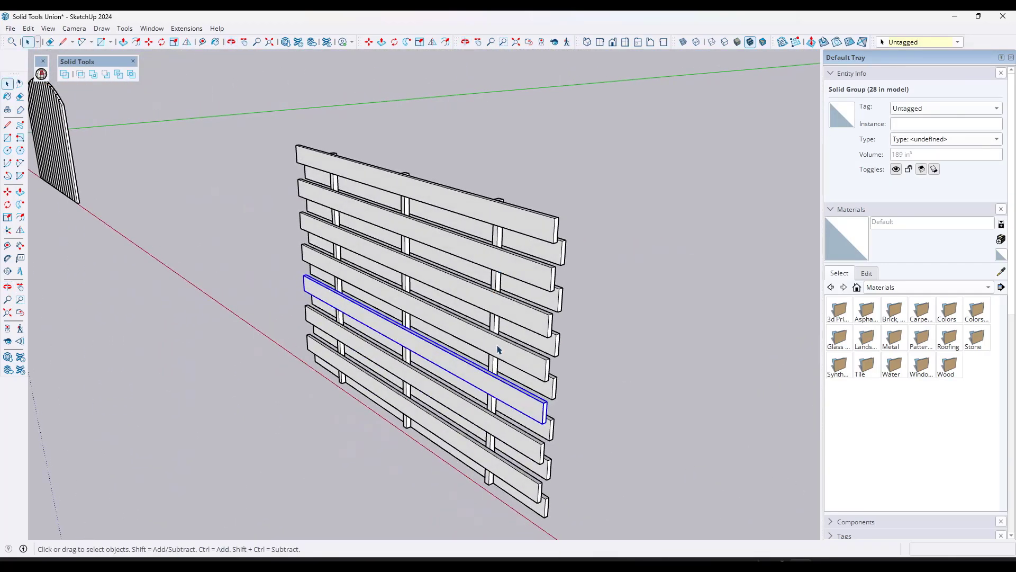
pyautogui.moveTo(576, 291); pyautogui.dragTo(493, 227, button='middle')
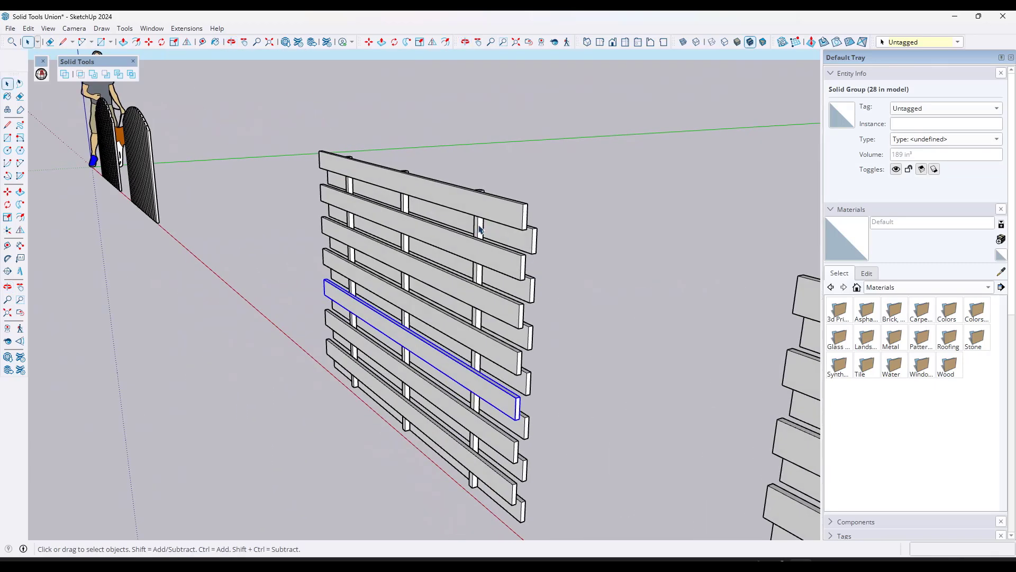
pyautogui.click(479, 228)
pyautogui.click(498, 213)
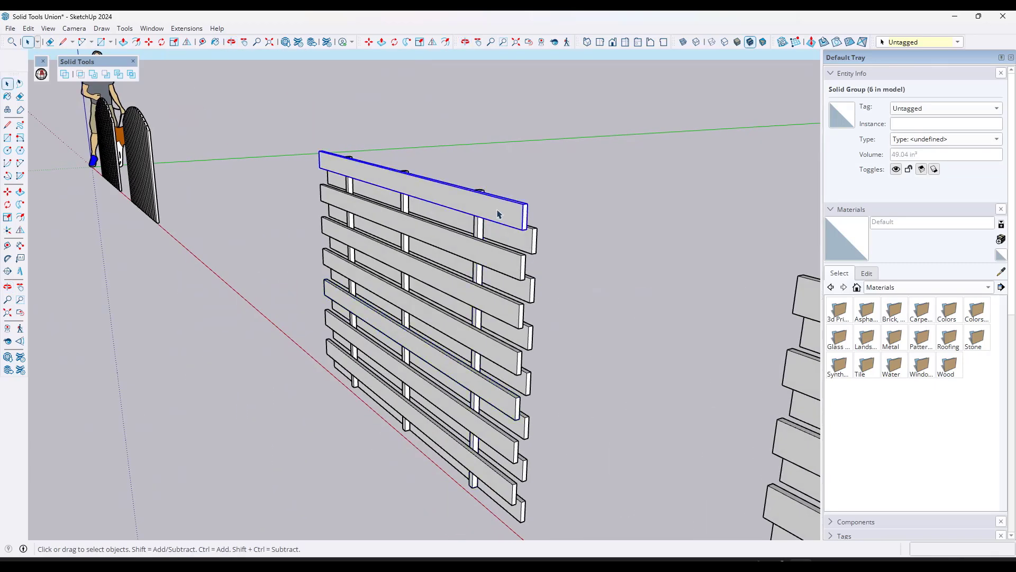
pyautogui.click(519, 240)
pyautogui.click(515, 267)
pyautogui.click(519, 295)
pyautogui.moveTo(471, 293); pyautogui.dragTo(556, 263, button='middle')
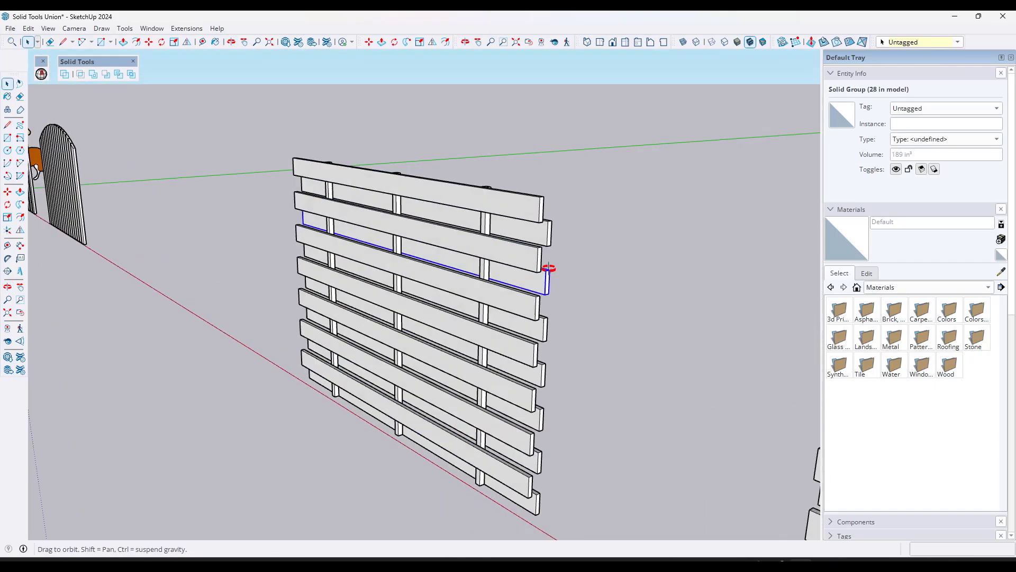
# Select all boards and posts of the horizontal slatted fence and combine them into one solid with Union.
pyautogui.scroll(-3, 555, 263)
pyautogui.moveTo(454, 256); pyautogui.dragTo(554, 323, button='middle')
pyautogui.moveTo(264, 112); pyautogui.dragTo(618, 423)
pyautogui.click(95, 75)
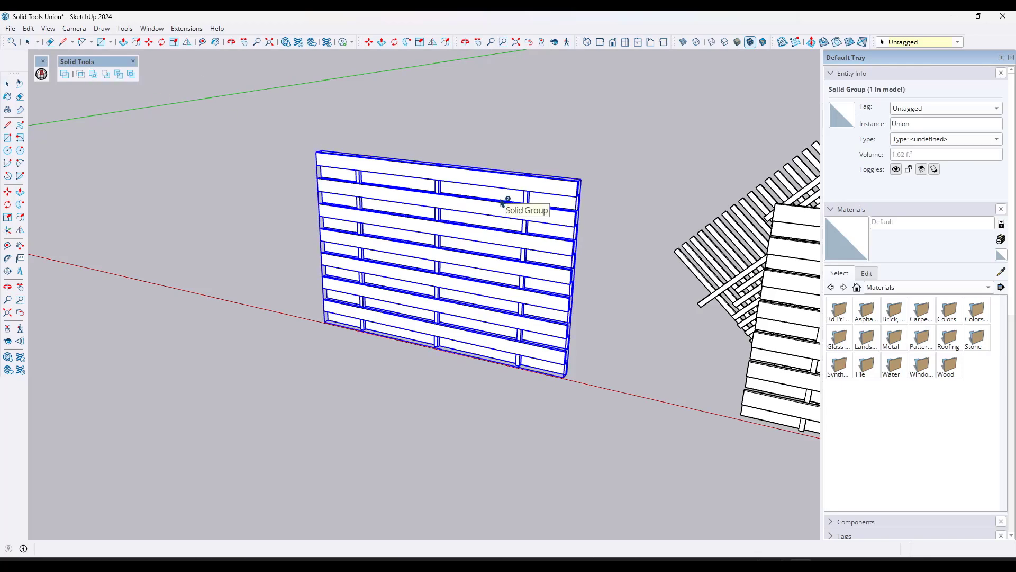
# Open the curved template group in front of the horizontal fence and erase the inner offset outline from its face.
pyautogui.press('o')
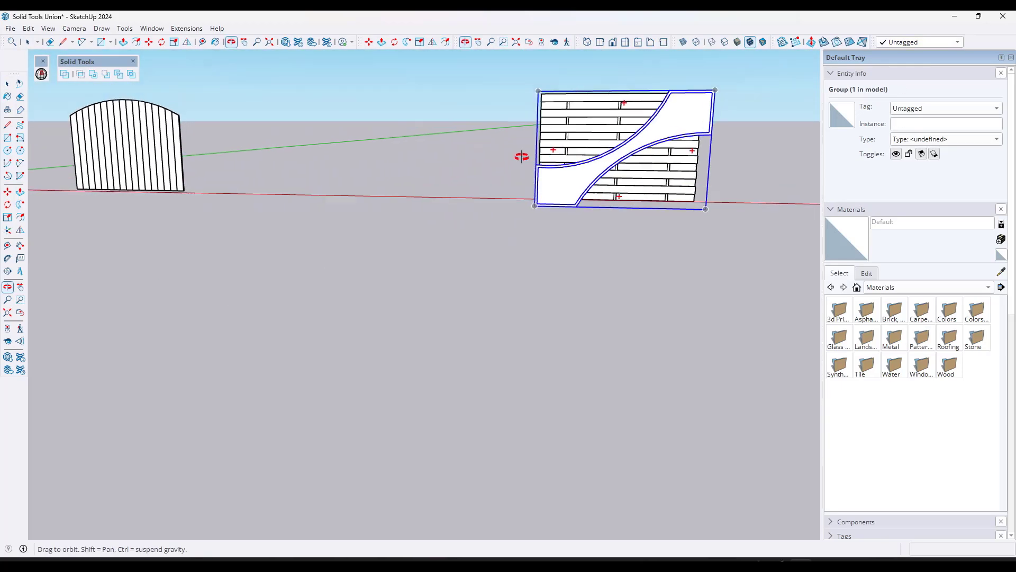
pyautogui.moveTo(522, 154); pyautogui.dragTo(461, 174)
pyautogui.moveTo(461, 176); pyautogui.dragTo(471, 186, button='middle')
pyautogui.press('space')
pyautogui.scroll(2, 579, 191)
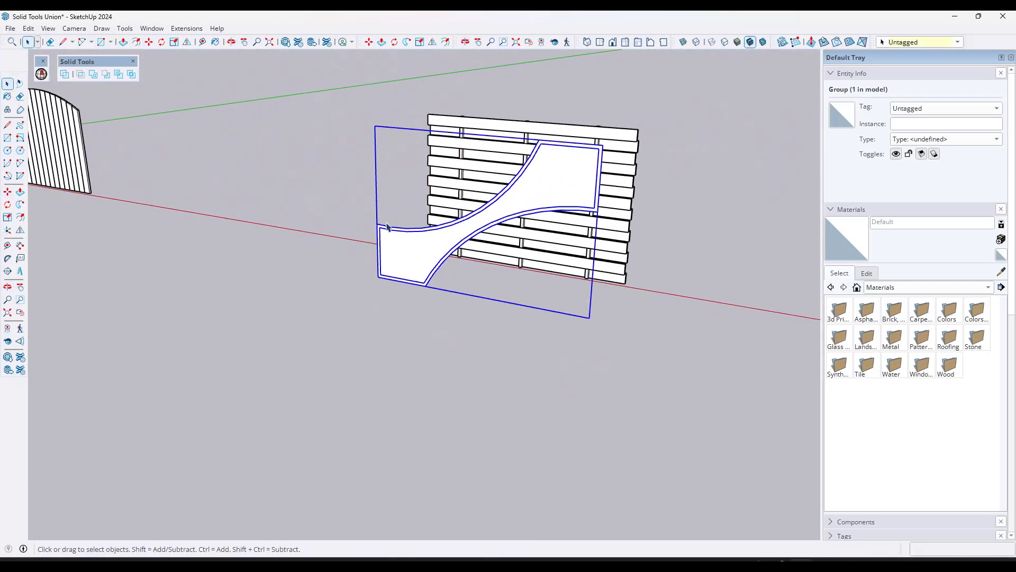
pyautogui.moveTo(626, 199); pyautogui.dragTo(518, 203, button='middle')
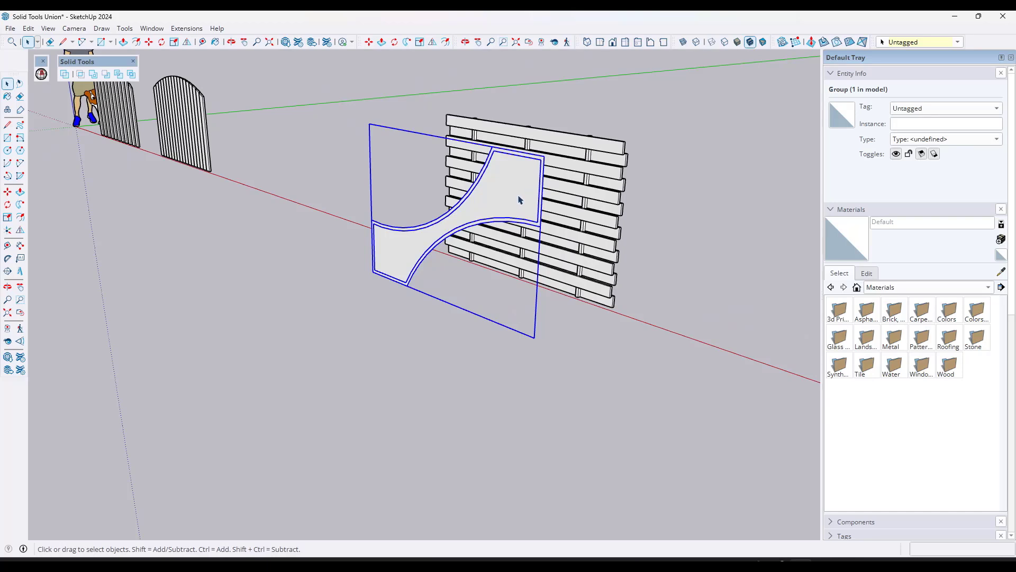
pyautogui.doubleClick(528, 176)
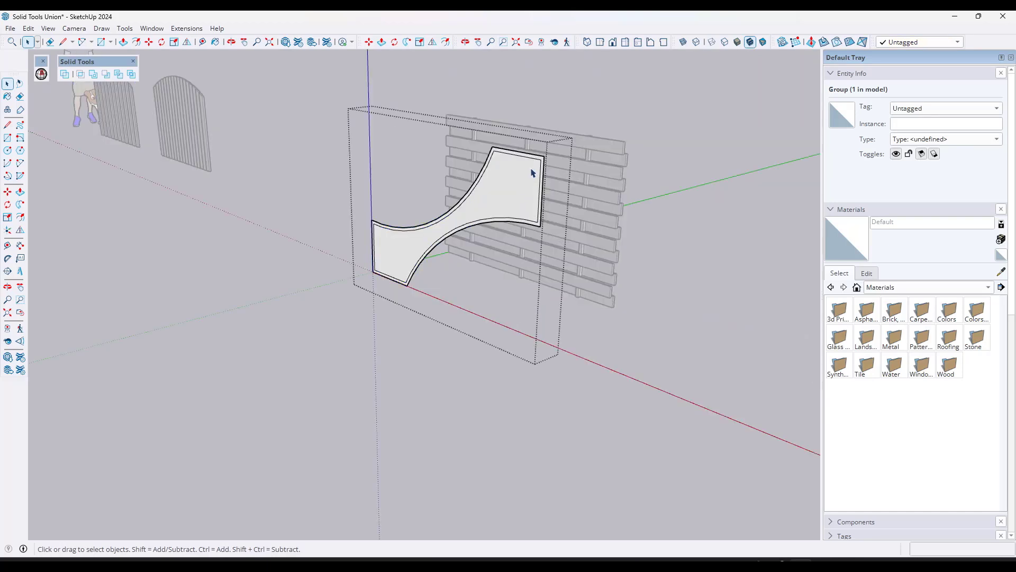
pyautogui.scroll(3, 532, 169)
pyautogui.press('e')
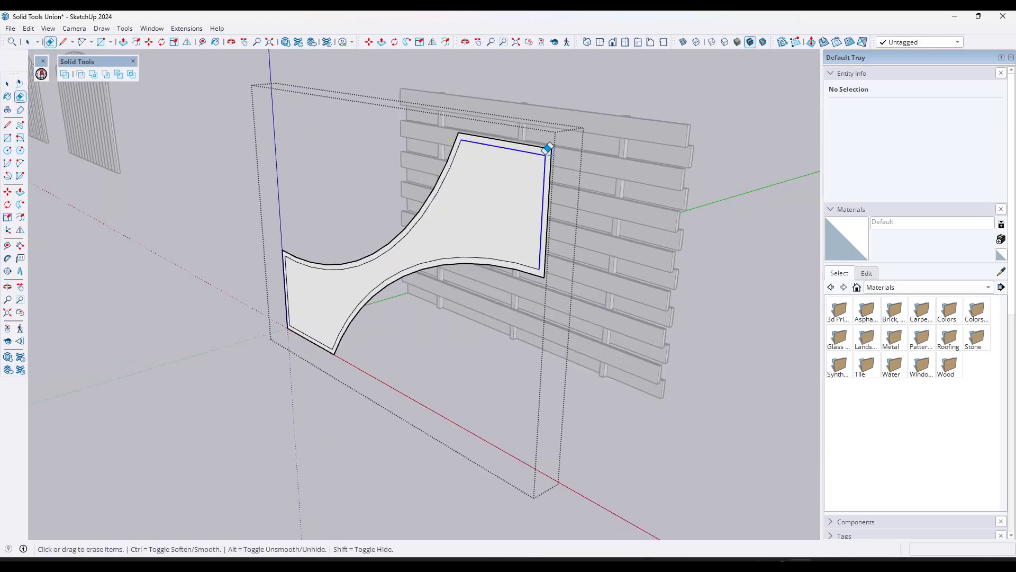
pyautogui.click(453, 160)
pyautogui.click(448, 251)
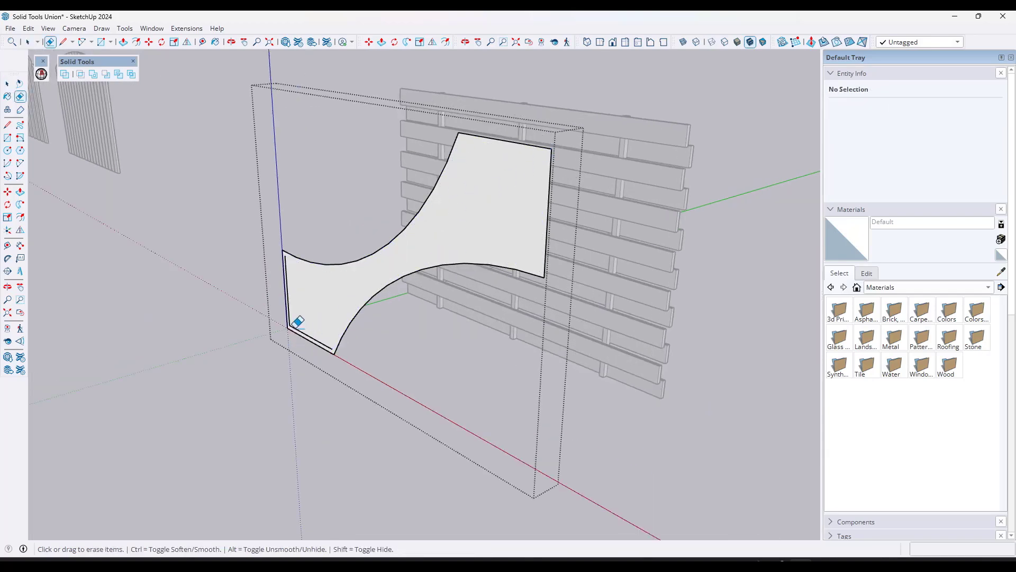
pyautogui.click(295, 322)
pyautogui.press('space')
pyautogui.scroll(-1, 424, 341)
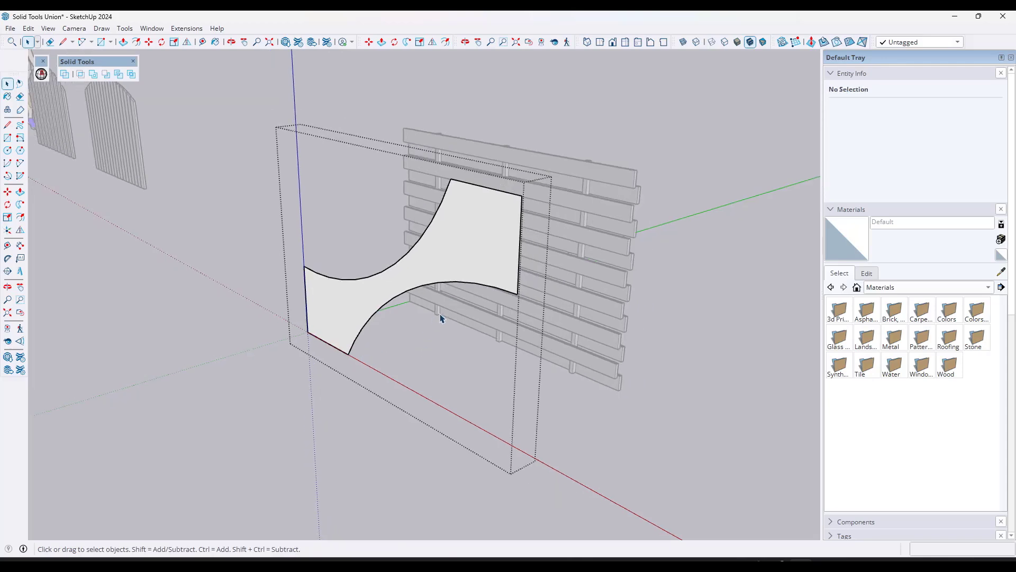
# Push/Pull the curved template face well past the horizontal fence, close its group and check the entity info of both solids.
pyautogui.press('p')
pyautogui.click(476, 245)
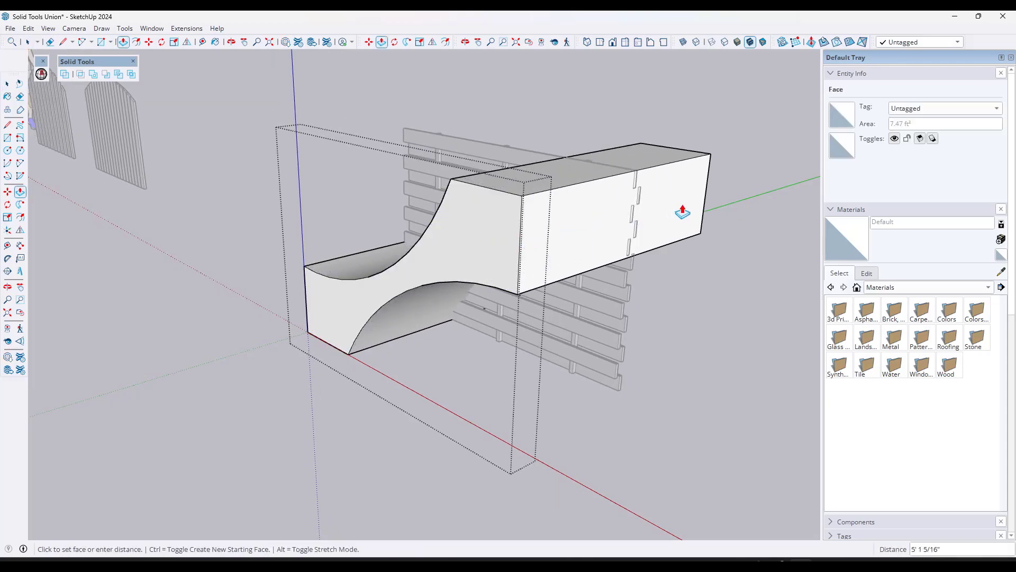
pyautogui.click(747, 202)
pyautogui.press('space')
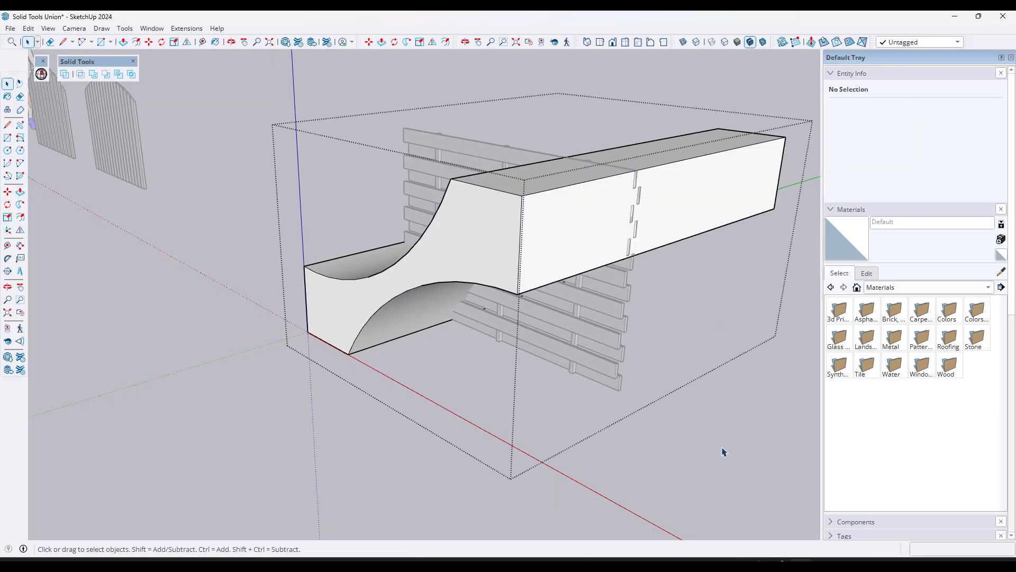
pyautogui.moveTo(724, 451); pyautogui.dragTo(685, 177, button='middle')
pyautogui.click(684, 176)
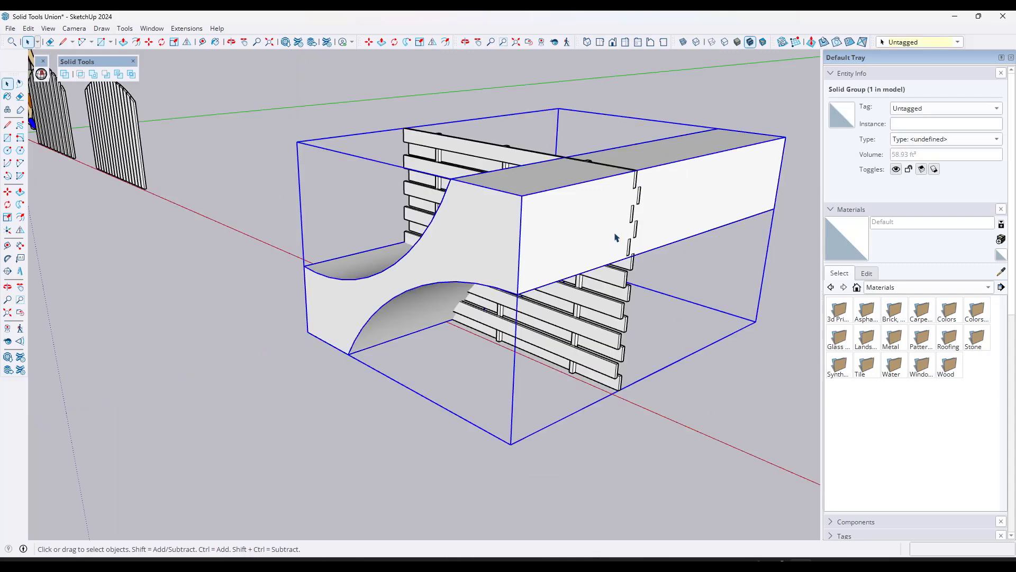
pyautogui.moveTo(416, 245); pyautogui.dragTo(545, 291, button='middle')
pyautogui.click(562, 307)
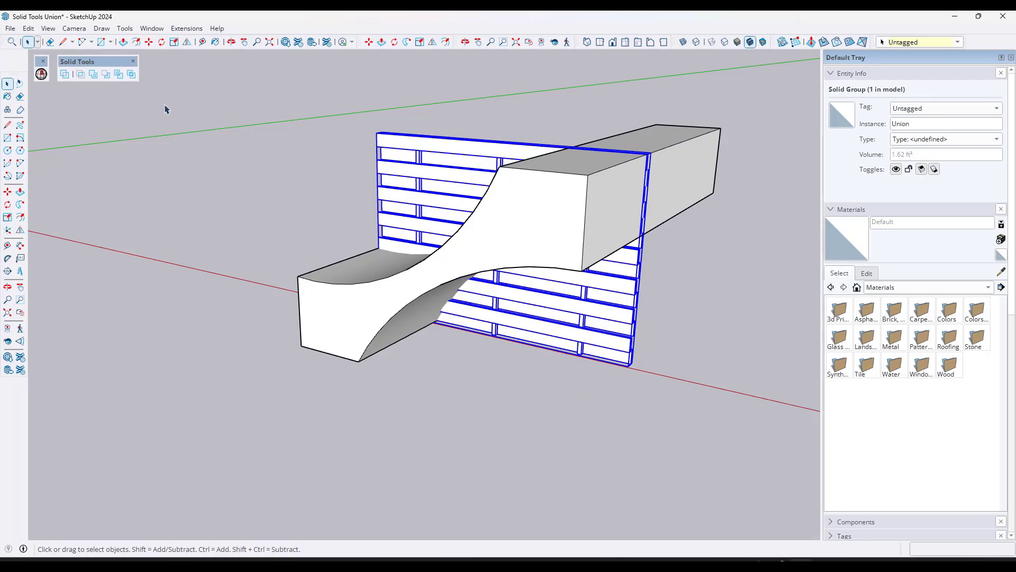
# Copy the front face and edges of the curved cutting block and paste them in place outside its group.
pyautogui.doubleClick(534, 244)
pyautogui.scroll(-1, 532, 238)
pyautogui.doubleClick(533, 233)
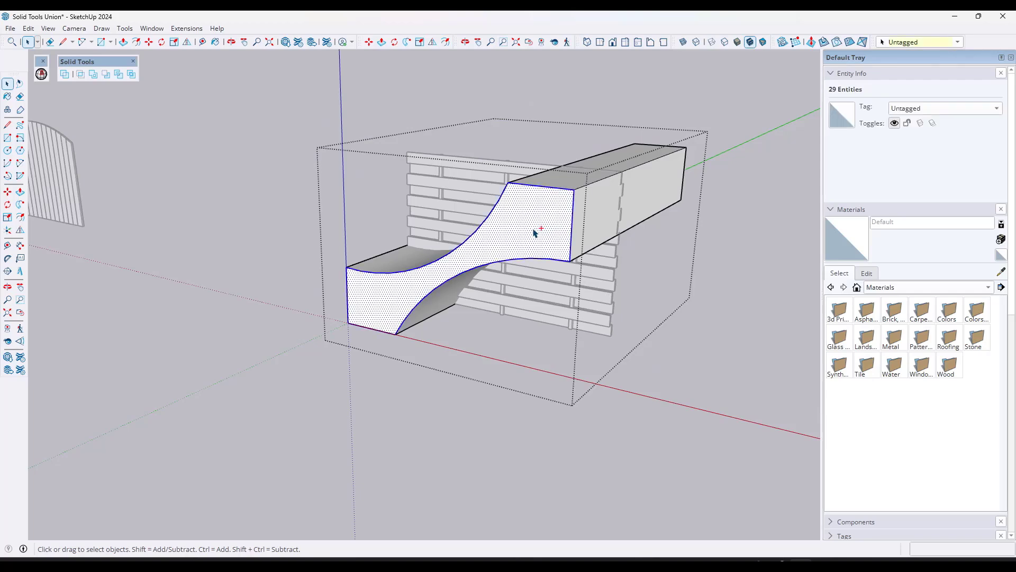
pyautogui.click(730, 281)
pyautogui.click(28, 28)
pyautogui.click(55, 108)
pyautogui.click(662, 320)
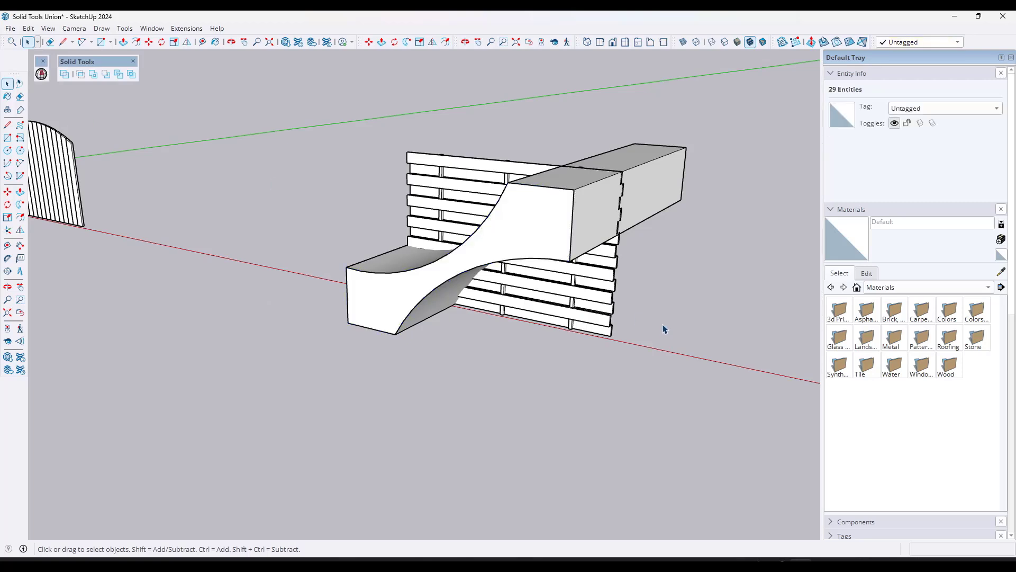
# Subtract the curved cutting block from the united horizontal fence.
pyautogui.click(105, 74)
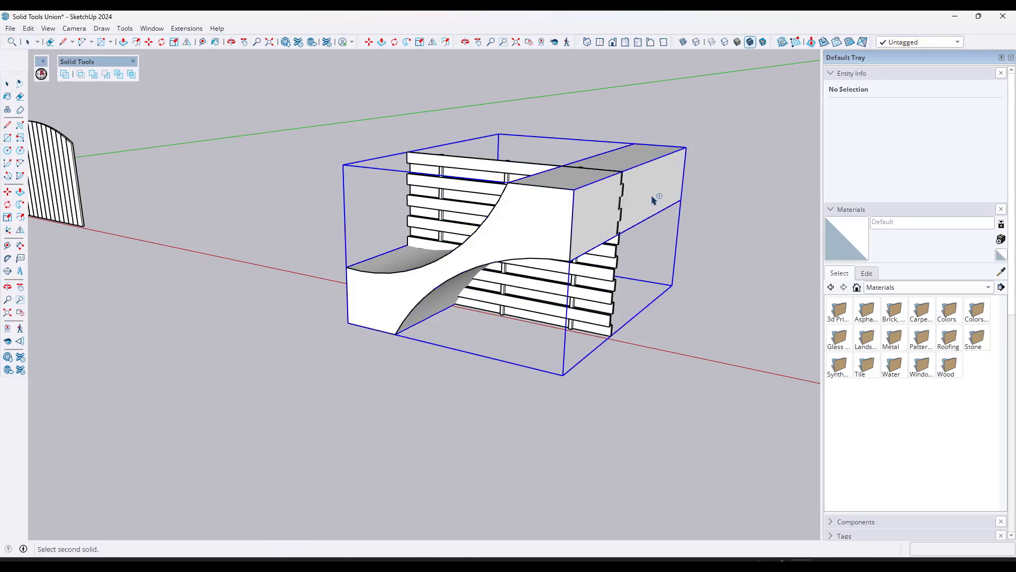
pyautogui.click(602, 282)
pyautogui.moveTo(592, 274); pyautogui.dragTo(233, 265, button='middle')
pyautogui.moveTo(233, 265); pyautogui.dragTo(895, 254)
pyautogui.moveTo(895, 253); pyautogui.dragTo(479, 234, button='middle')
# Offset the outline of the pasted curved face slightly inward and delete the inner face to leave a thin frame.
pyautogui.doubleClick(472, 227)
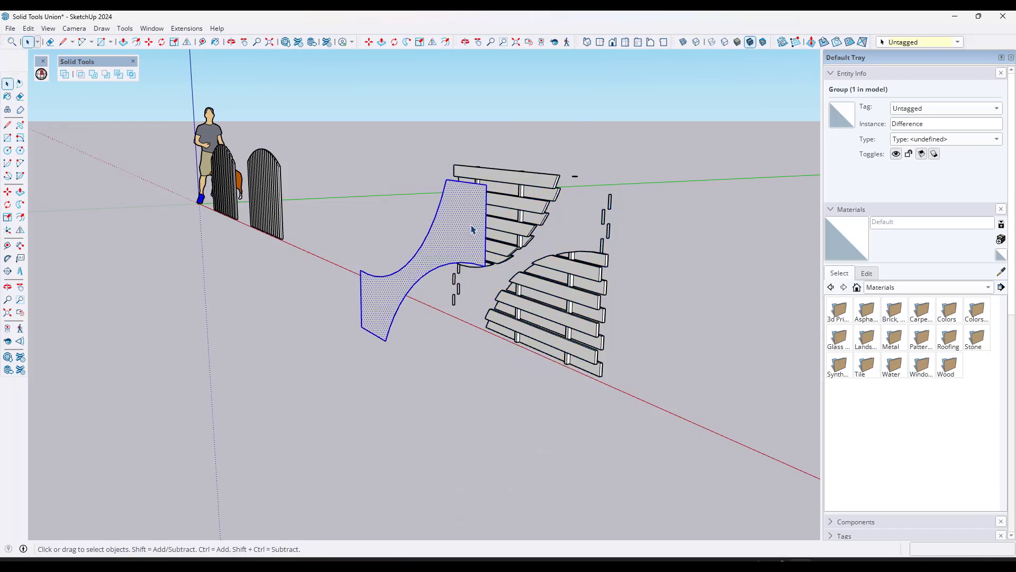
pyautogui.press('f')
pyautogui.click(443, 199)
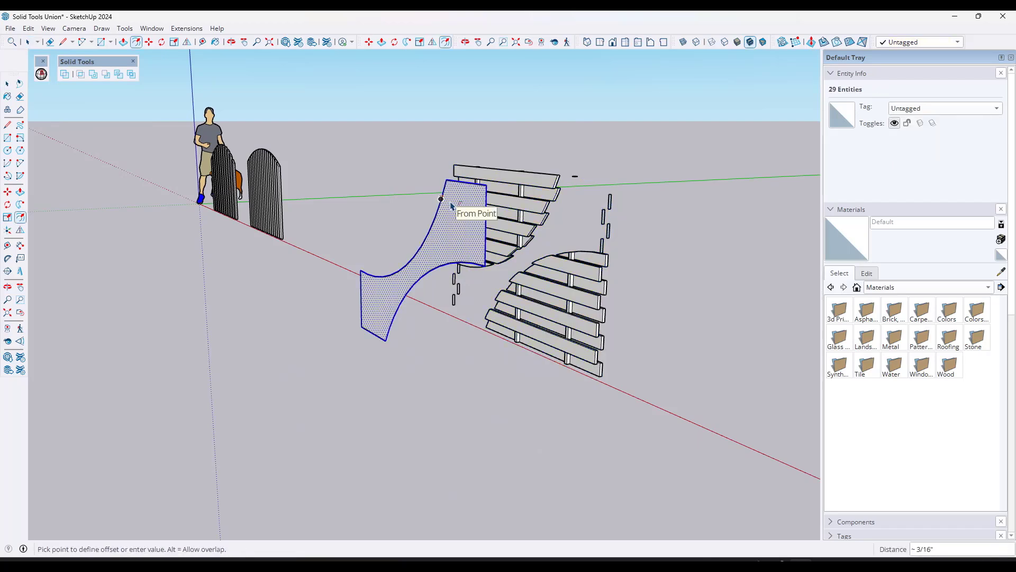
pyautogui.click(453, 209)
pyautogui.press('space')
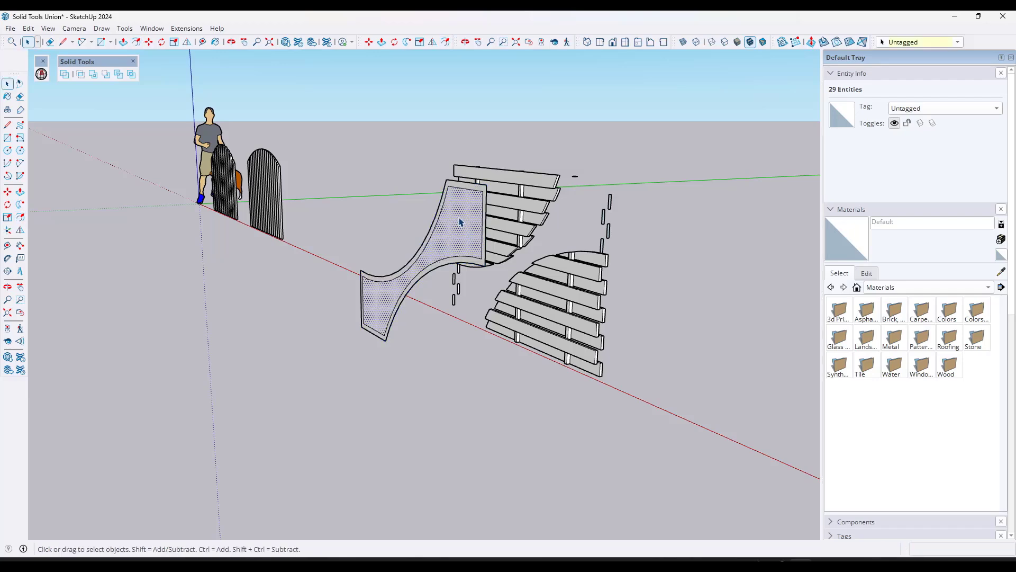
pyautogui.click(464, 226)
pyautogui.press('Delete')
pyautogui.moveTo(478, 233); pyautogui.dragTo(477, 221, button='middle')
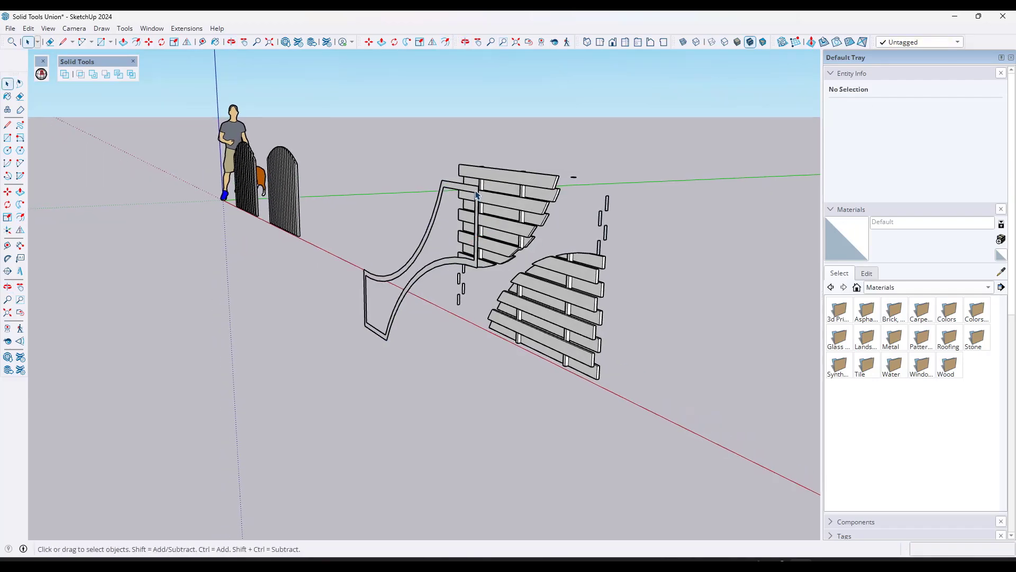
# Open the cut fence's group, delete the stray slat fragments left outside the two curved sections, and close the group.
pyautogui.scroll(2, 561, 191)
pyautogui.doubleClick(611, 314)
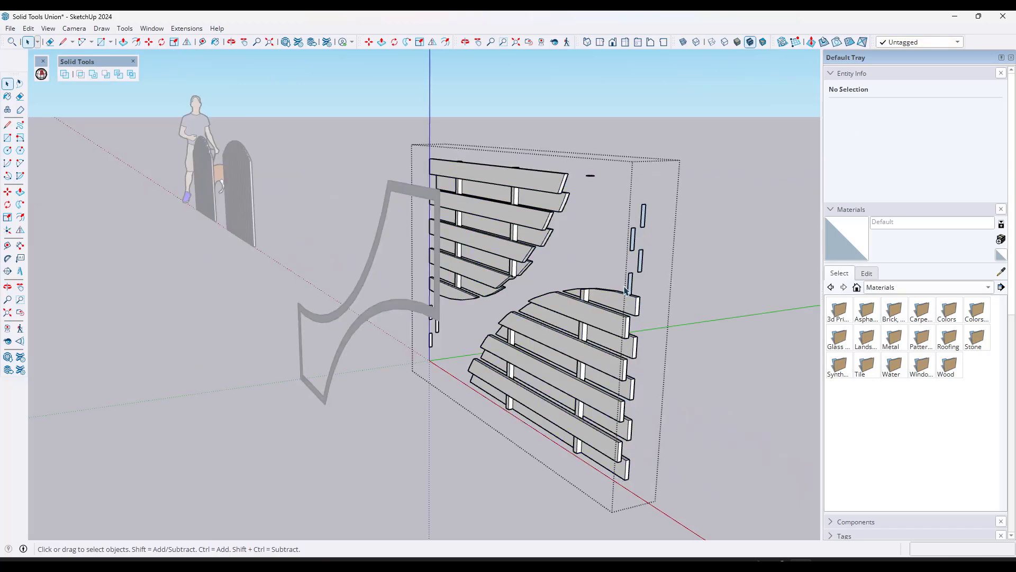
pyautogui.click(631, 286)
pyautogui.press('Delete')
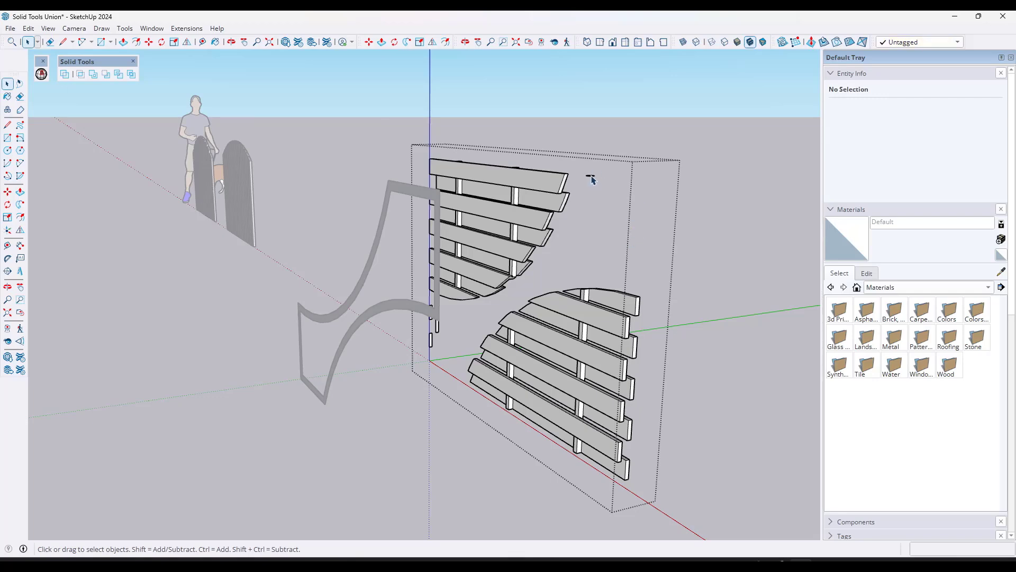
pyautogui.press('Delete')
pyautogui.scroll(3, 465, 338)
pyautogui.moveTo(465, 338); pyautogui.dragTo(445, 331, button='middle')
pyautogui.scroll(4, 444, 331)
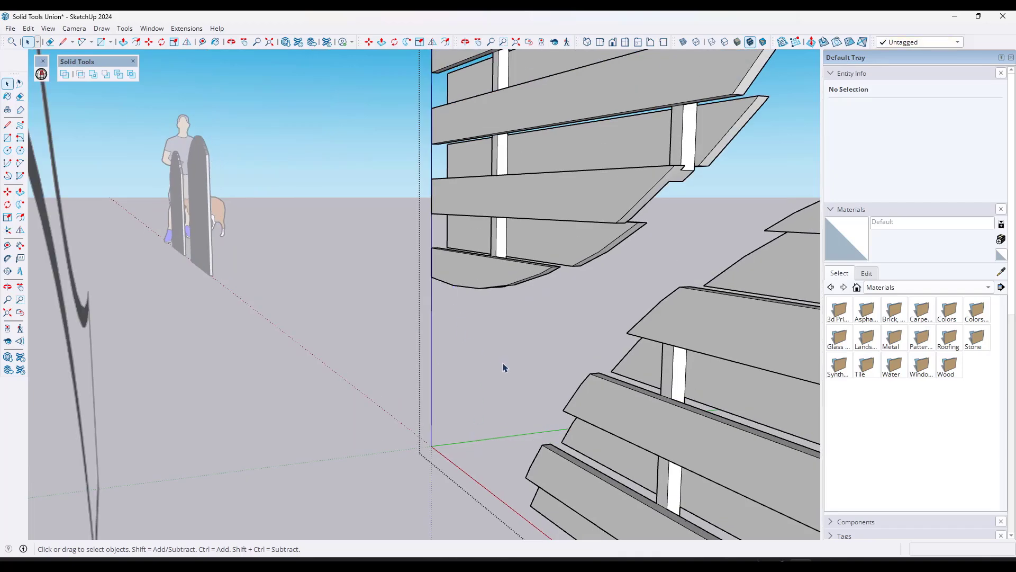
pyautogui.scroll(-4, 502, 368)
pyautogui.click(437, 490)
pyautogui.scroll(-3, 449, 436)
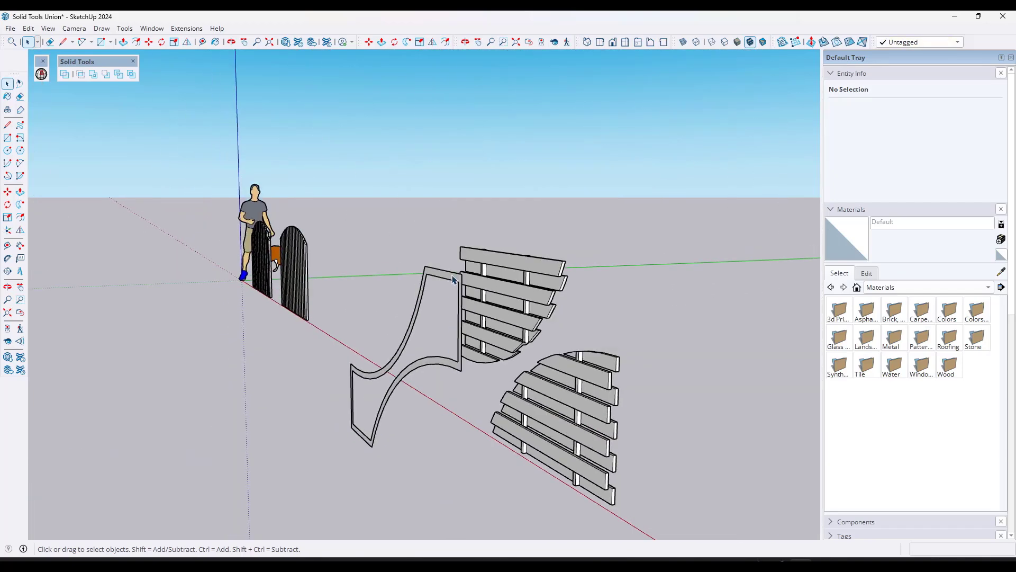
# Select the whole thin curved frame face with its edges and make it a group.
pyautogui.click(439, 273)
pyautogui.tripleClick(438, 274)
pyautogui.rightClick(438, 272)
pyautogui.click(481, 374)
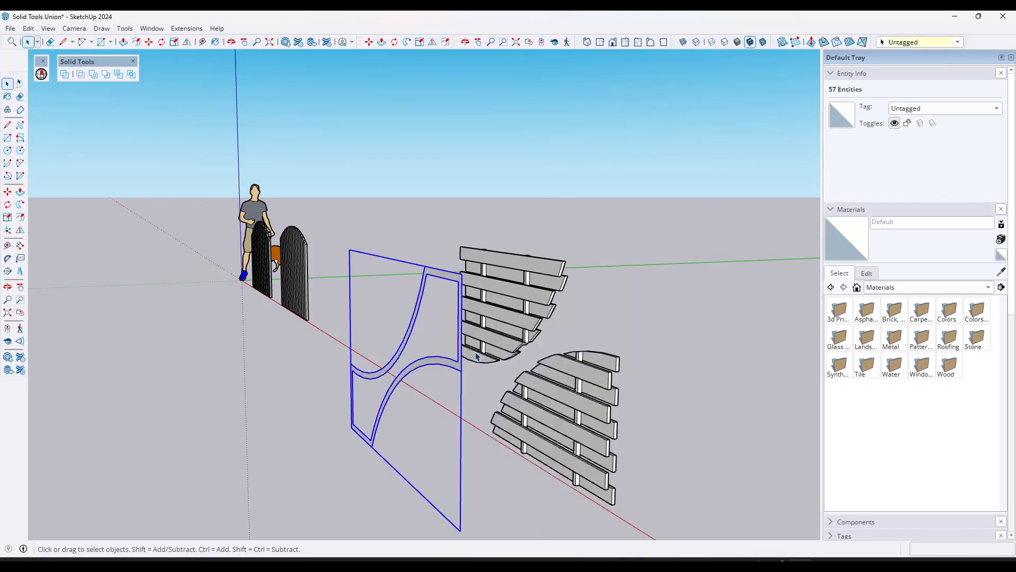
# Move the frame group back onto the front of the horizontal fence so it outlines the curved opening.
pyautogui.moveTo(461, 285); pyautogui.dragTo(453, 308, button='middle')
pyautogui.press('m')
pyautogui.click(461, 277)
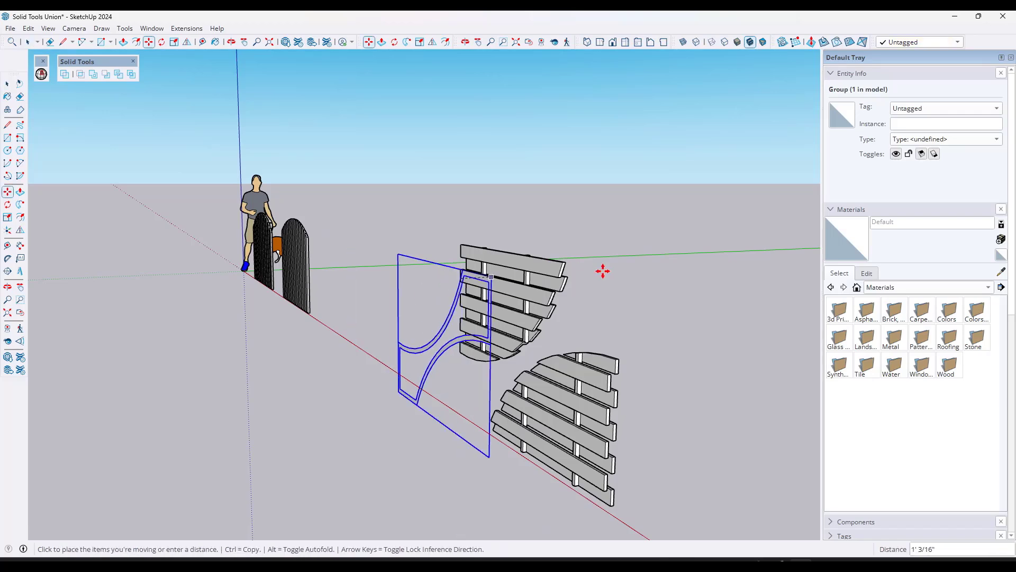
pyautogui.click(568, 272)
pyautogui.press('space')
# Push/Pull the frame face inside its group through to the full depth of the fence slats, then close the group.
pyautogui.moveTo(672, 329); pyautogui.dragTo(569, 299, button='middle')
pyautogui.scroll(5, 569, 300)
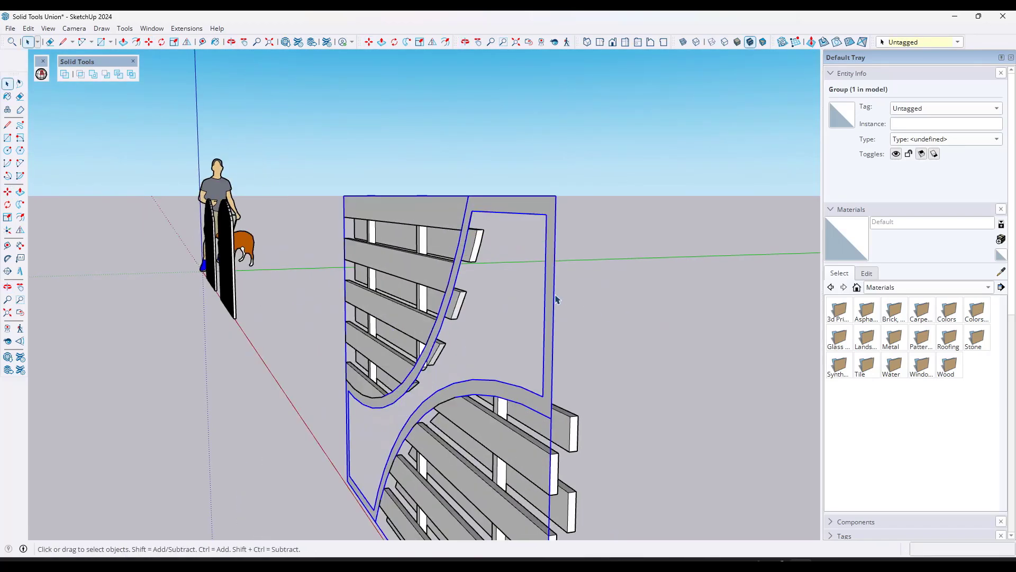
pyautogui.doubleClick(550, 281)
pyautogui.press('p')
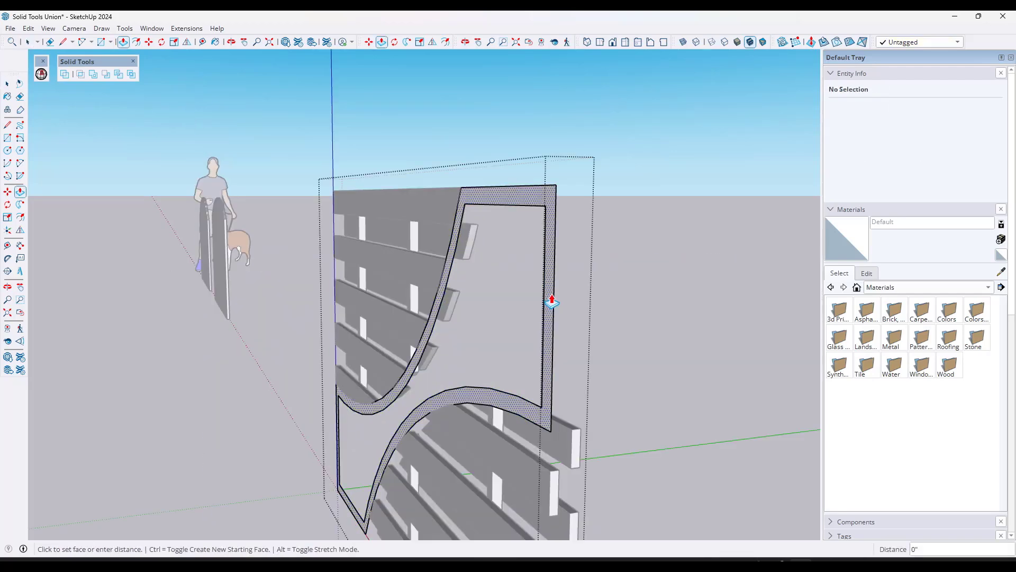
pyautogui.click(549, 297)
pyautogui.click(578, 439)
pyautogui.press('space')
pyautogui.click(662, 408)
pyautogui.scroll(-4, 499, 371)
pyautogui.moveTo(499, 371); pyautogui.dragTo(656, 259, button='middle')
pyautogui.scroll(-2, 548, 333)
pyautogui.moveTo(635, 309); pyautogui.dragTo(725, 373, button='middle')
pyautogui.scroll(6, 719, 390)
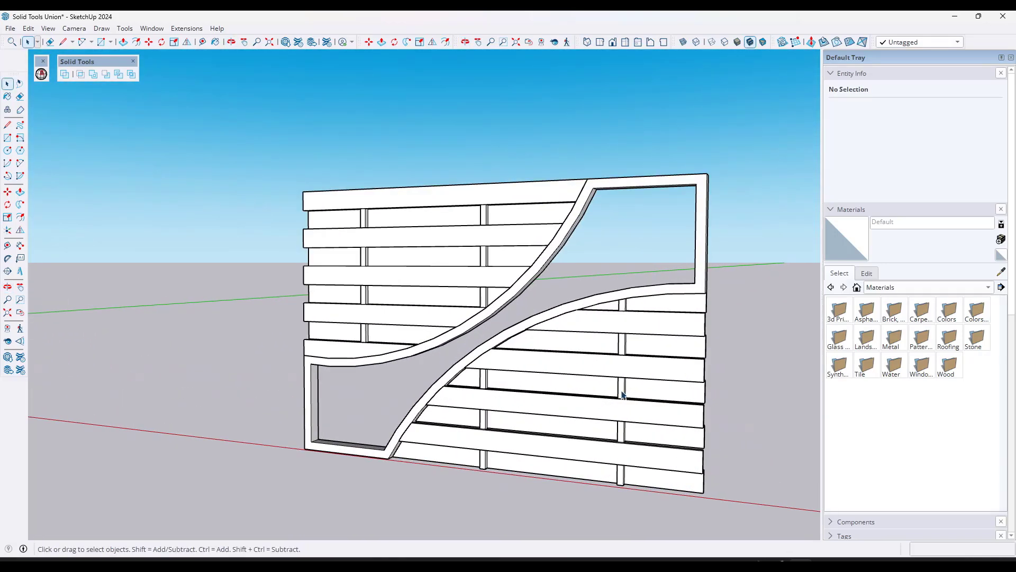
# Move the united diagonal lattice about 27' along the row so it stands behind the framed fence.
pyautogui.scroll(-10, 491, 370)
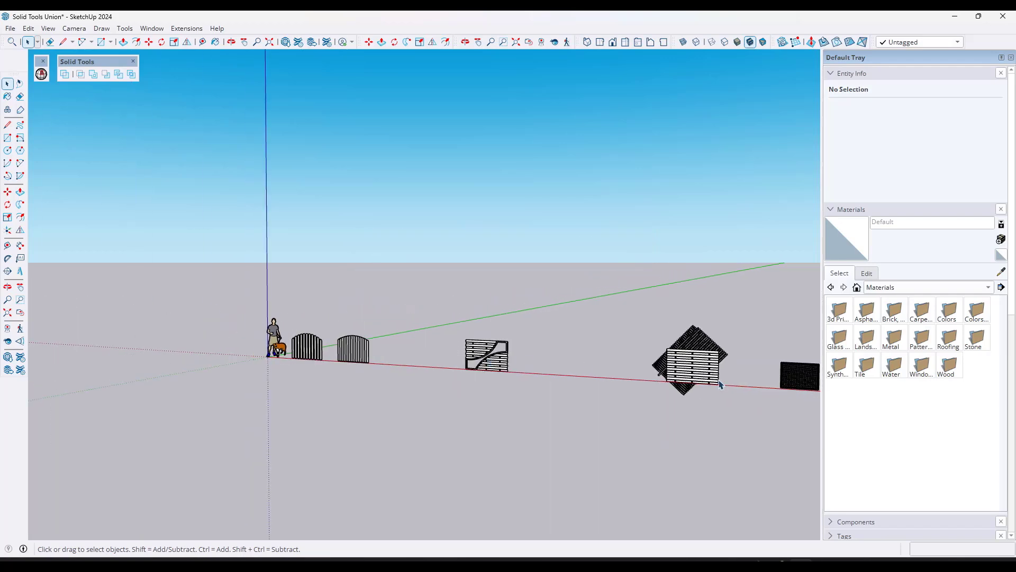
pyautogui.moveTo(720, 384); pyautogui.dragTo(668, 413, button='middle')
pyautogui.click(662, 318)
pyautogui.press('m')
pyautogui.click(662, 328)
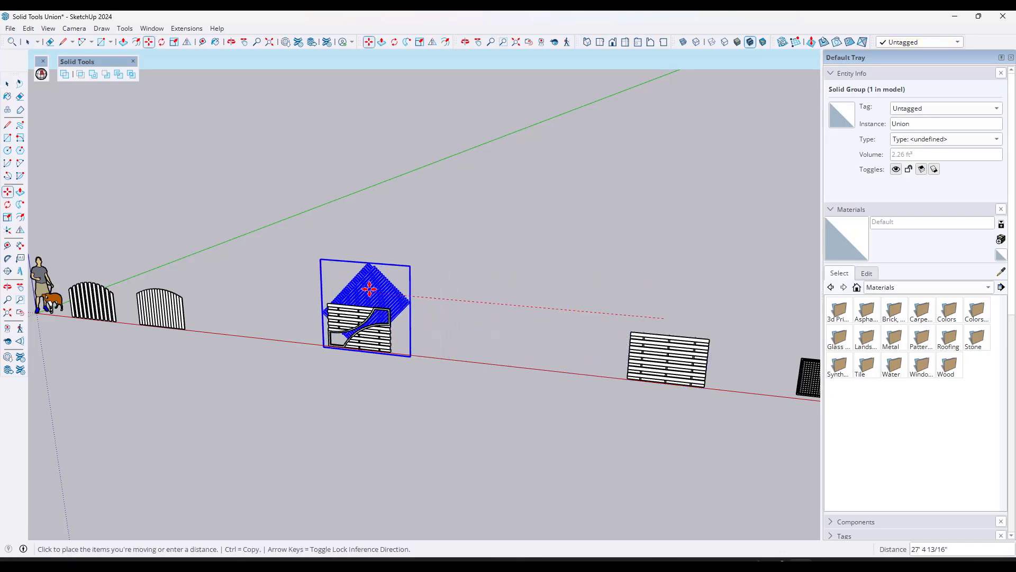
pyautogui.click(369, 289)
# Shift the lattice along the green axis up to the framed fence so it overlaps the curved opening.
pyautogui.scroll(3, 368, 289)
pyautogui.moveTo(335, 318); pyautogui.dragTo(494, 340, button='middle')
pyautogui.scroll(2, 548, 299)
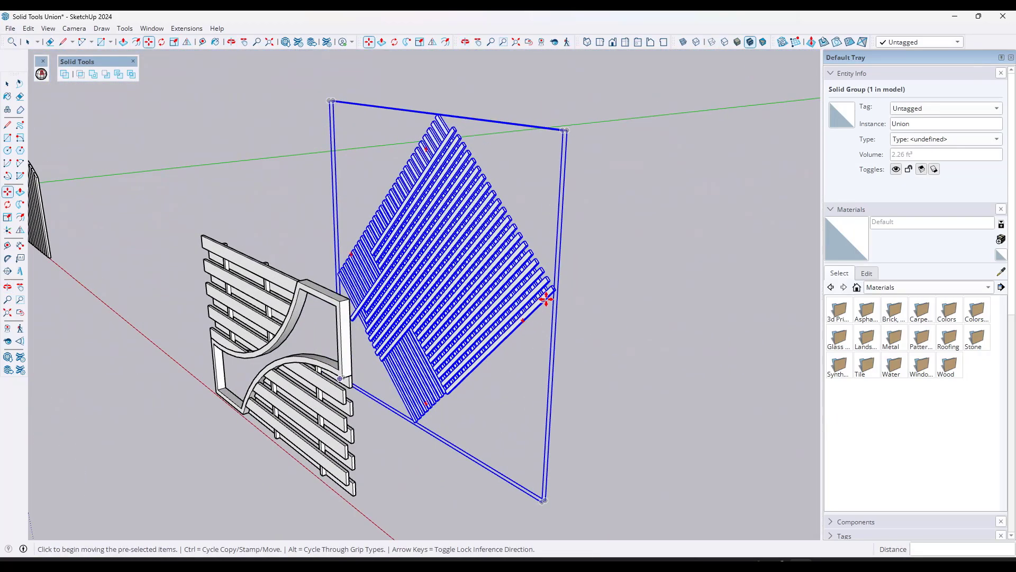
pyautogui.click(548, 299)
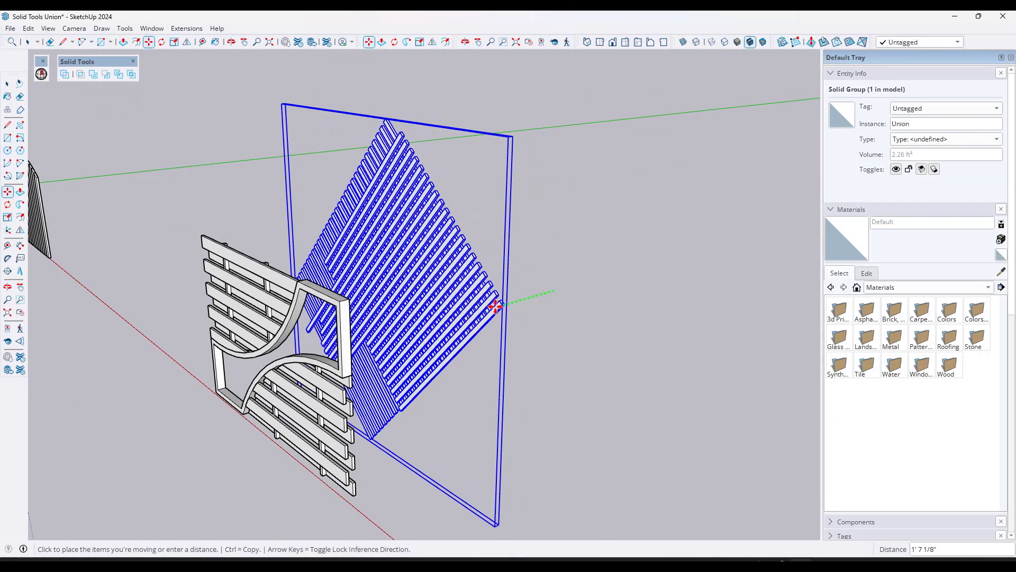
pyautogui.click(339, 300)
pyautogui.scroll(4, 338, 300)
pyautogui.scroll(-2, 491, 335)
pyautogui.click(491, 335)
pyautogui.click(676, 421)
# Align the lattice's depth with the midpoint of the curved frame's thickness.
pyautogui.press('space')
pyautogui.click(152, 170)
pyautogui.moveTo(151, 170); pyautogui.dragTo(361, 278, button='middle')
pyautogui.press('m')
pyautogui.click(373, 277)
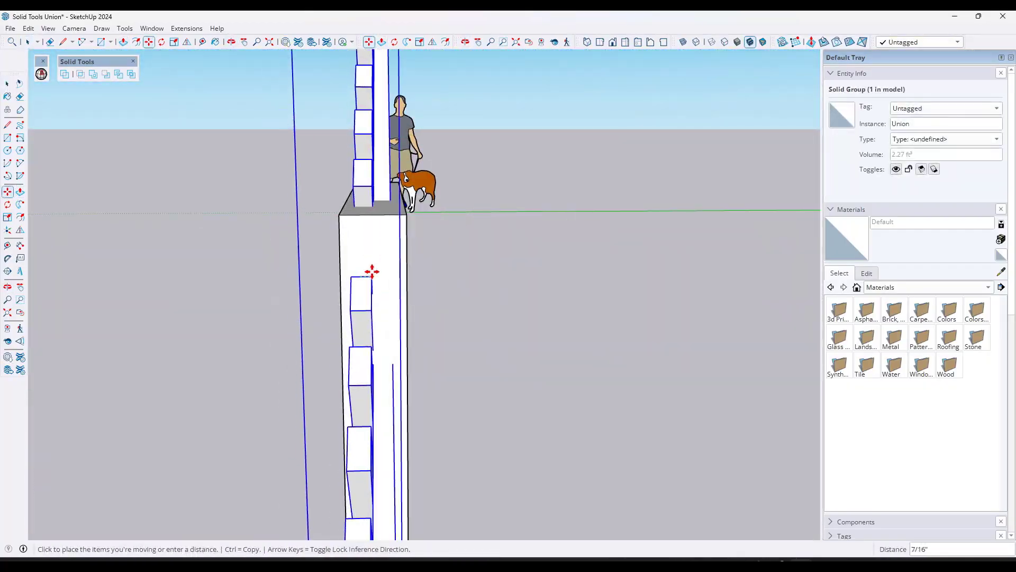
pyautogui.click(373, 215)
pyautogui.press('space')
pyautogui.moveTo(466, 284); pyautogui.dragTo(735, 242, button='middle')
pyautogui.scroll(2, 735, 243)
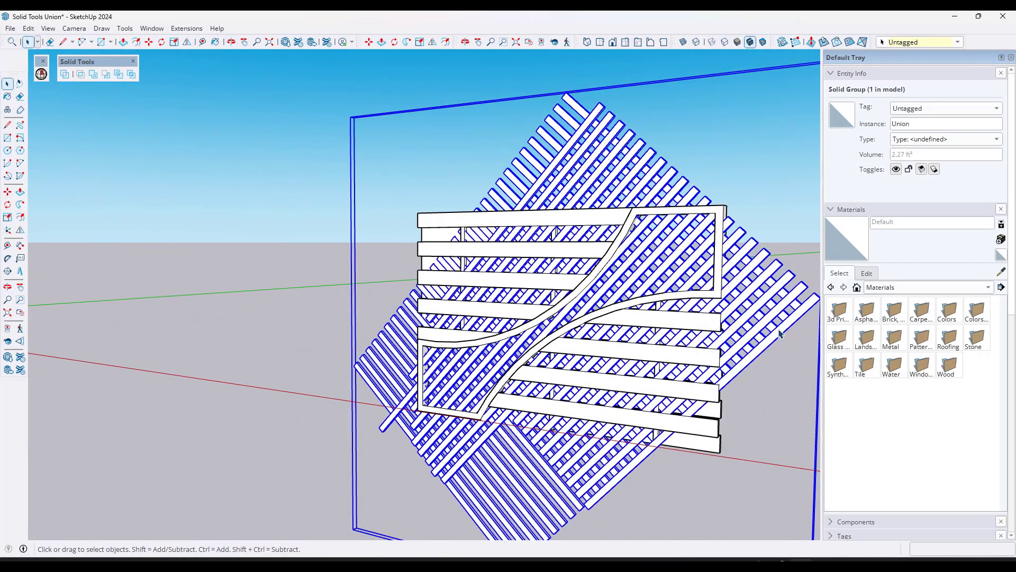
pyautogui.scroll(4, 781, 328)
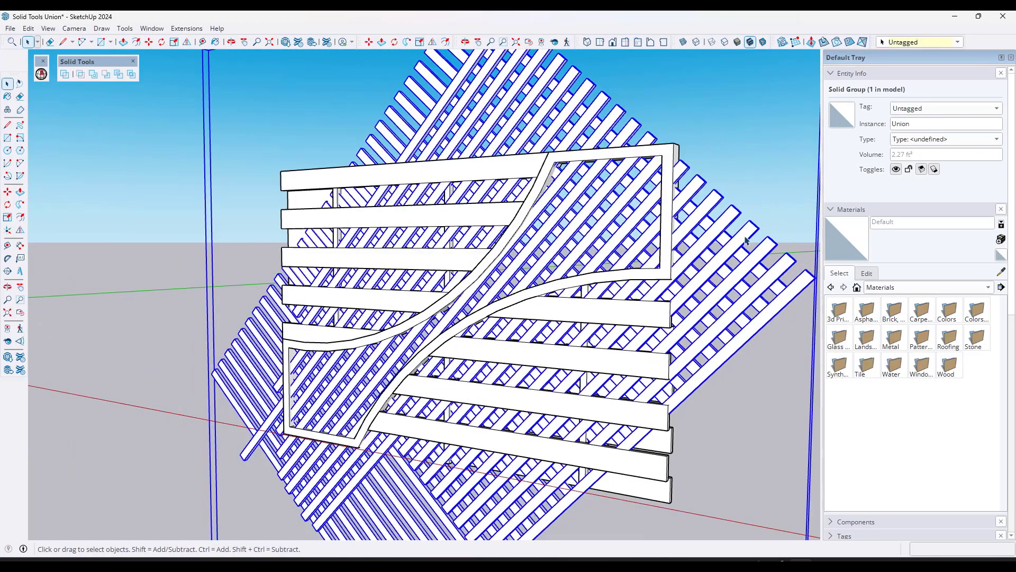
# Open the frame group and trace a line over its inner vertical edge to fill the opening with a face.
pyautogui.click(745, 239)
pyautogui.click(738, 244)
pyautogui.click(770, 200)
pyautogui.click(737, 241)
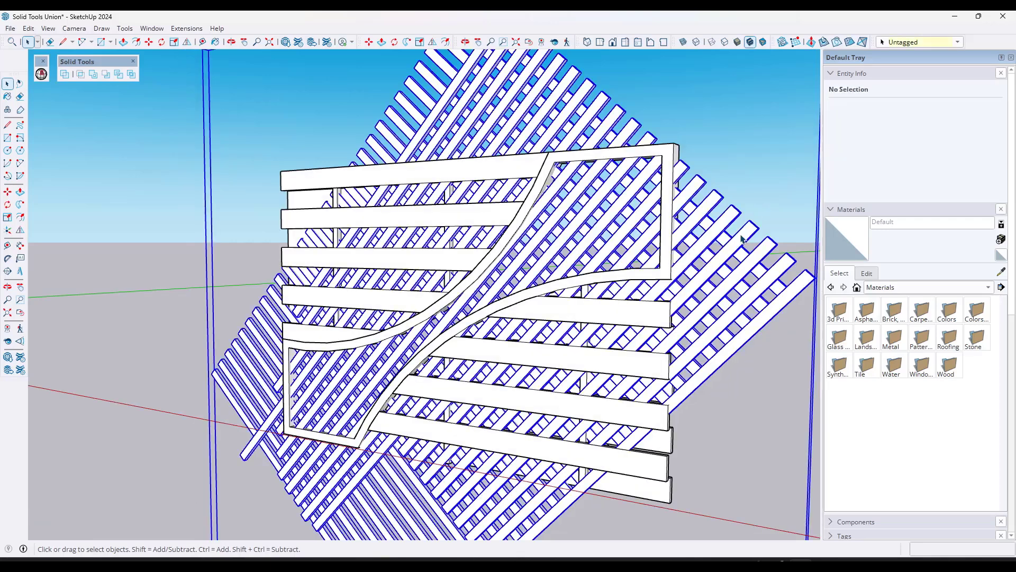
pyautogui.doubleClick(668, 239)
pyautogui.press('l')
pyautogui.click(661, 156)
pyautogui.click(661, 266)
pyautogui.press('space')
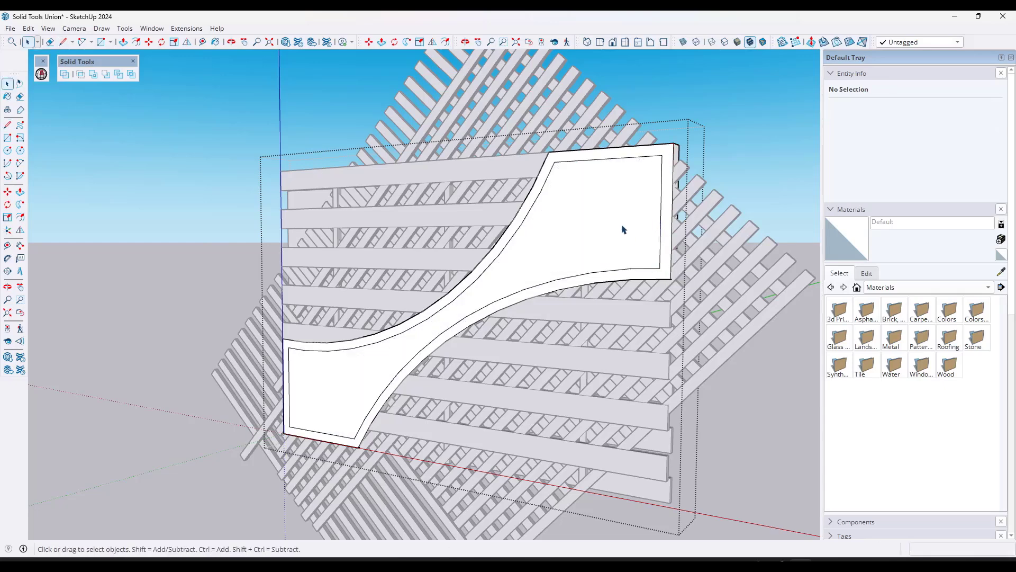
# Copy the infill face and its edges, delete the face from the frame group, and paste the copy in place outside the group.
pyautogui.doubleClick(623, 228)
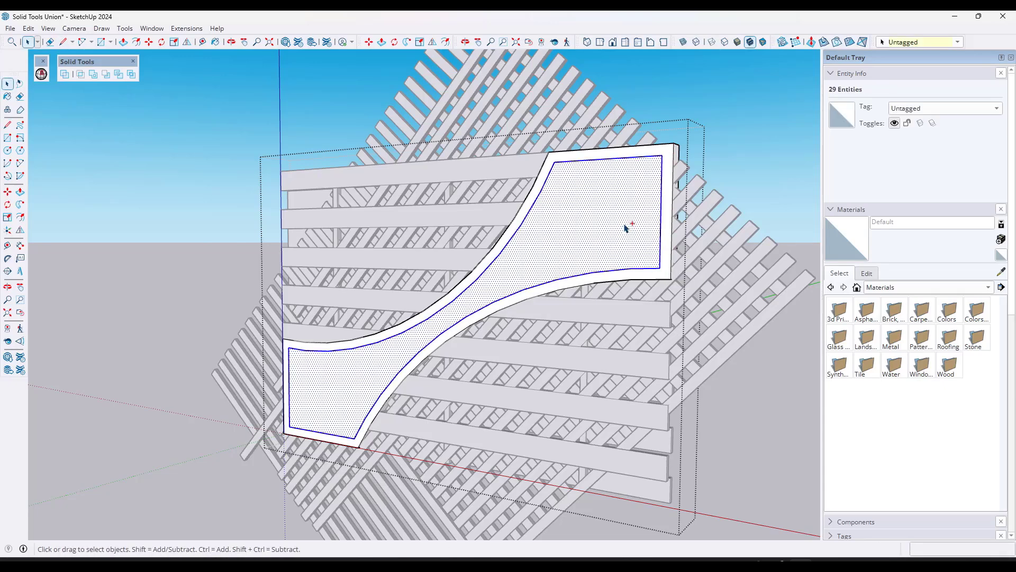
pyautogui.press('Escape')
pyautogui.hotkey('ctrl', 'z')
pyautogui.doubleClick(625, 228)
pyautogui.press('Delete')
pyautogui.press('Escape')
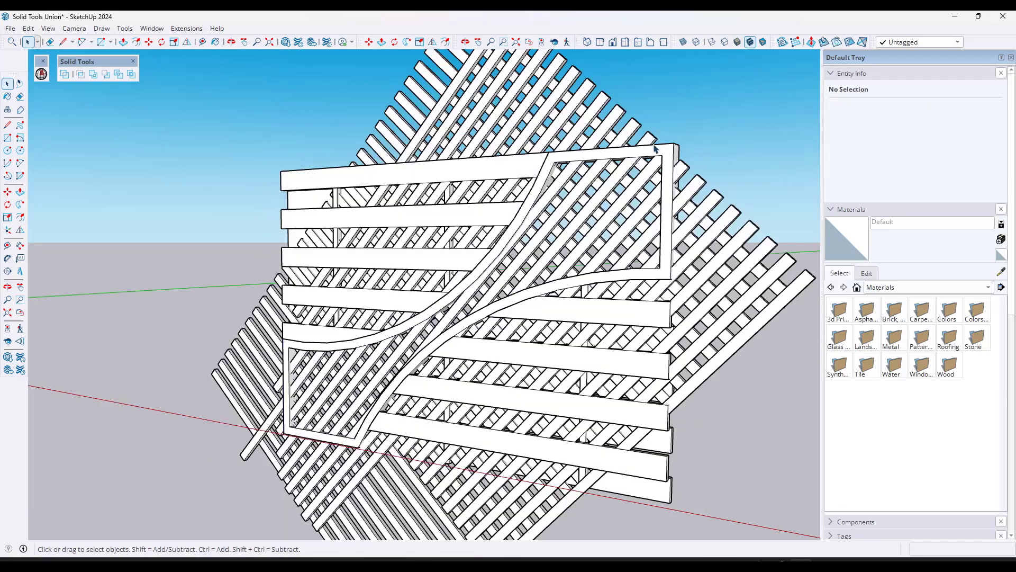
pyautogui.click(28, 28)
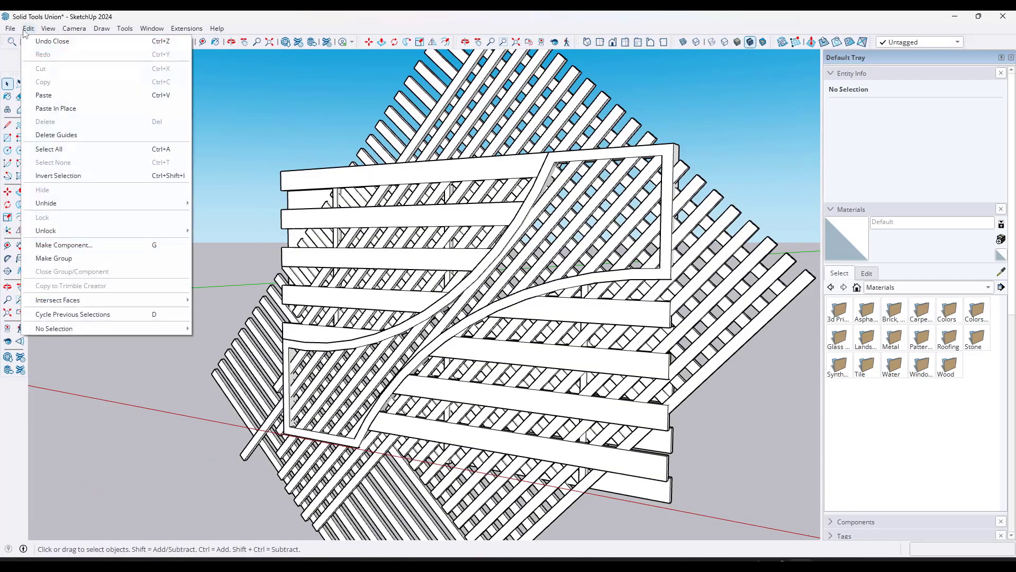
pyautogui.click(68, 106)
# Push/Pull the pasted face about 2' 1" back through the lattice and extend the block forward past the fence.
pyautogui.moveTo(593, 224); pyautogui.dragTo(543, 246, button='middle')
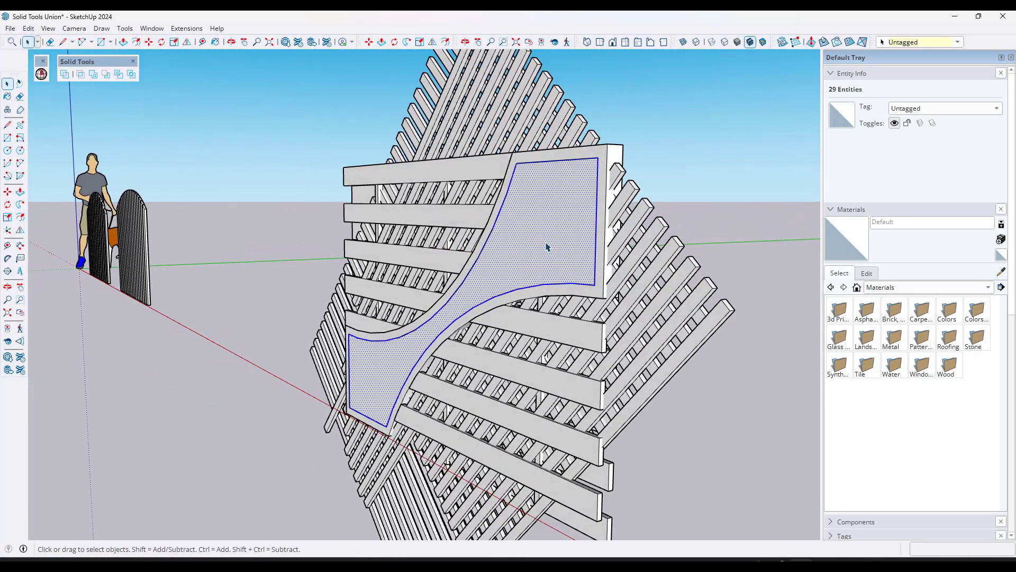
pyautogui.press('p')
pyautogui.click(567, 234)
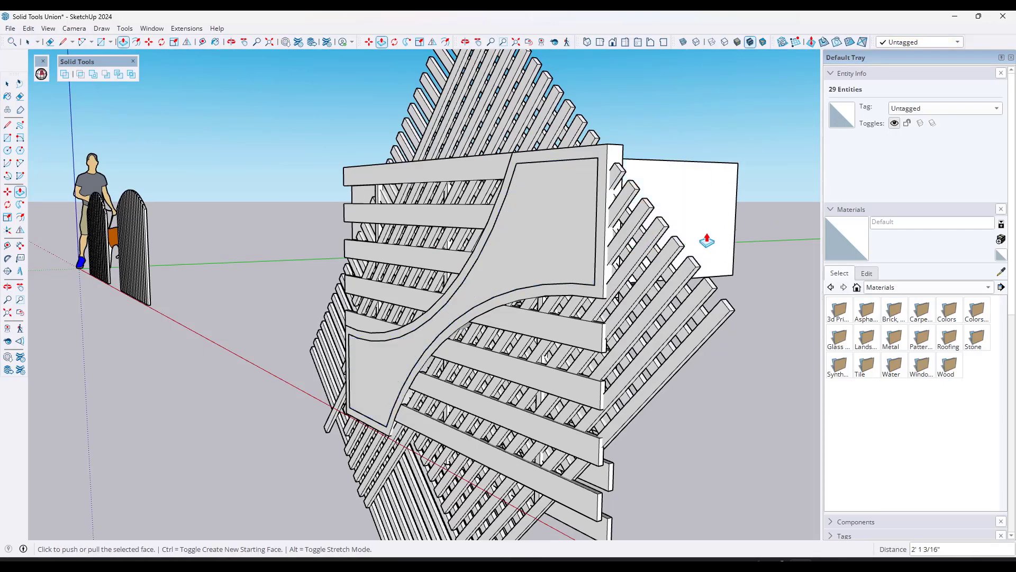
pyautogui.click(564, 227)
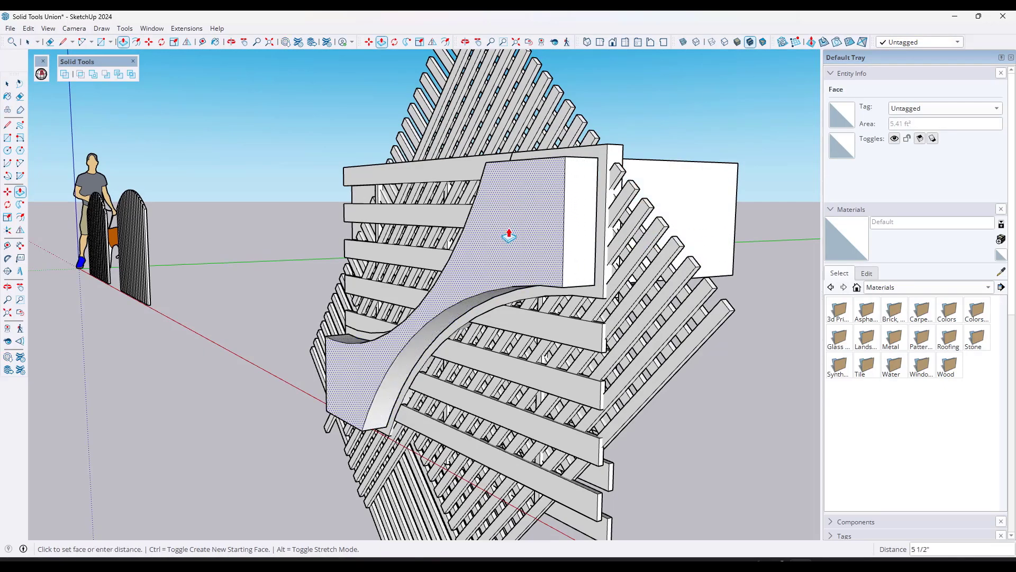
pyautogui.click(476, 234)
# Select all geometry of the extruded curved block and make it a group.
pyautogui.press('space')
pyautogui.tripleClick(545, 220)
pyautogui.rightClick(546, 219)
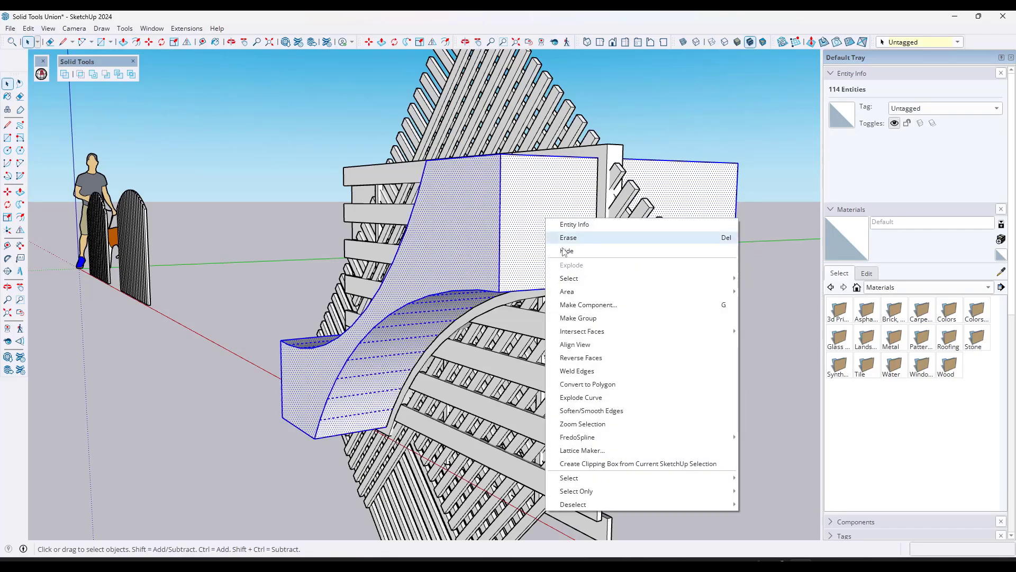
pyautogui.click(561, 318)
pyautogui.moveTo(558, 277); pyautogui.dragTo(698, 278, button='middle')
pyautogui.click(698, 278)
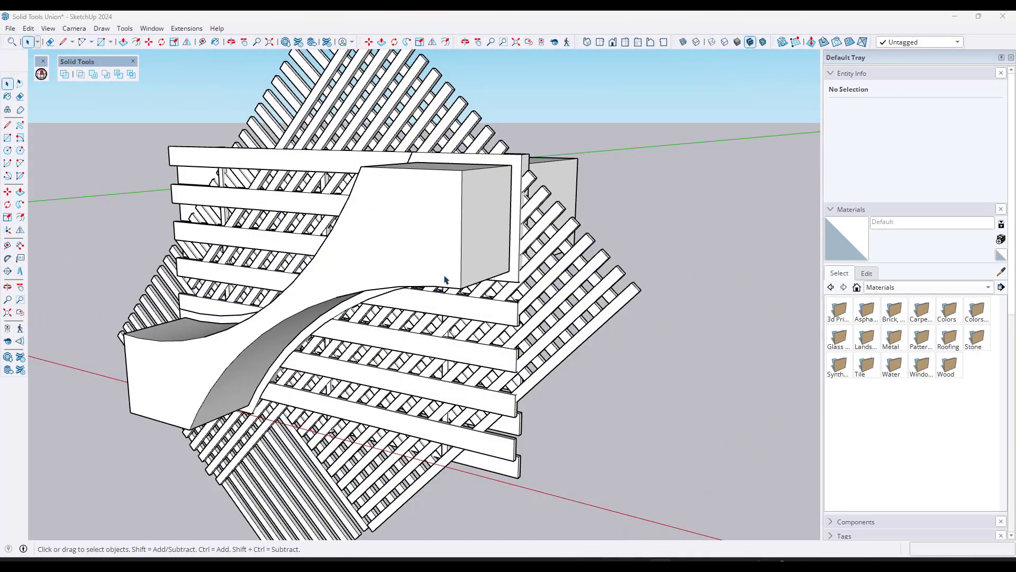
# Split the diagonal lattice and the curved block with the Split solid tool, choosing the lattice first.
pyautogui.moveTo(437, 263)
pyautogui.mouseDown(button='middle')
pyautogui.moveTo(415, 255)
pyautogui.moveTo(424, 261)
pyautogui.mouseUp(button='middle')
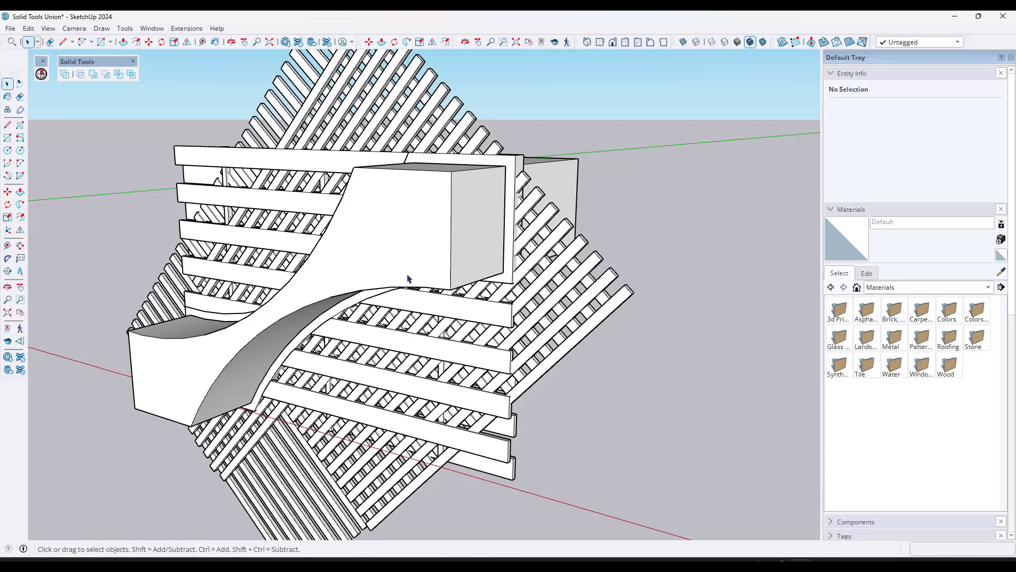
pyautogui.click(424, 238)
pyautogui.click(708, 220)
pyautogui.click(131, 74)
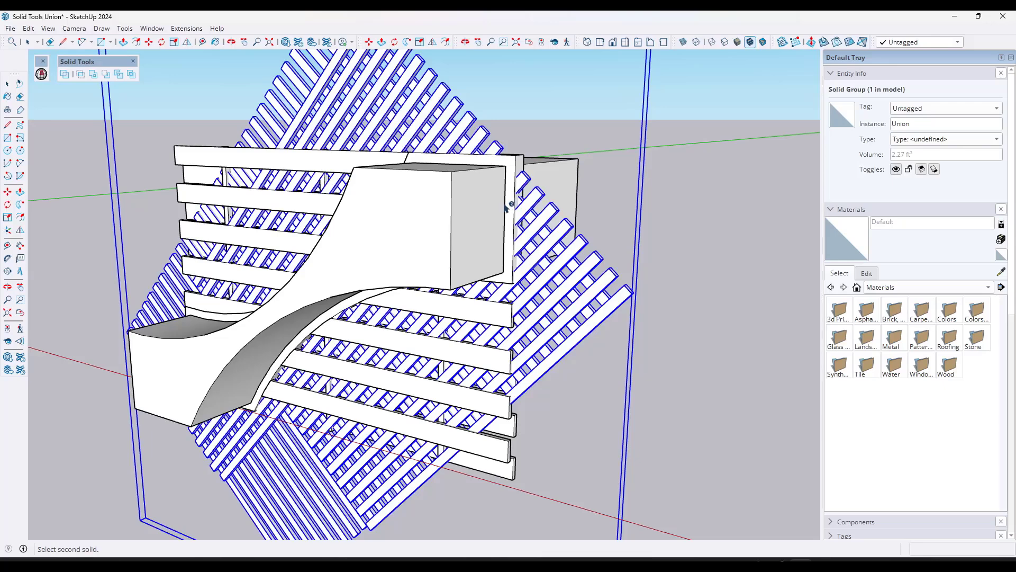
pyautogui.click(483, 205)
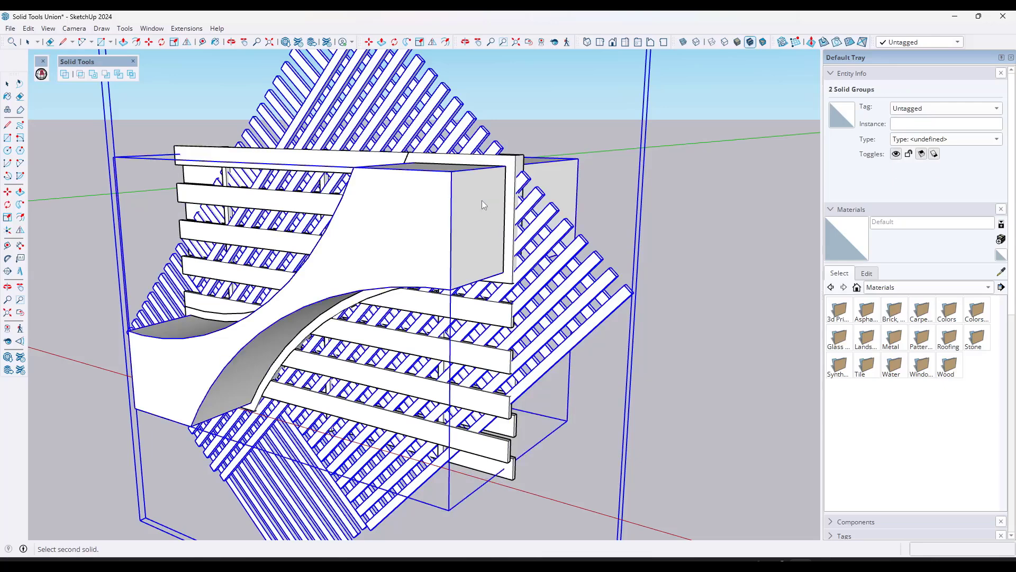
# Delete the leftover piece of the curved block so only the lattice parts remain from the split.
pyautogui.press('space')
pyautogui.click(471, 206)
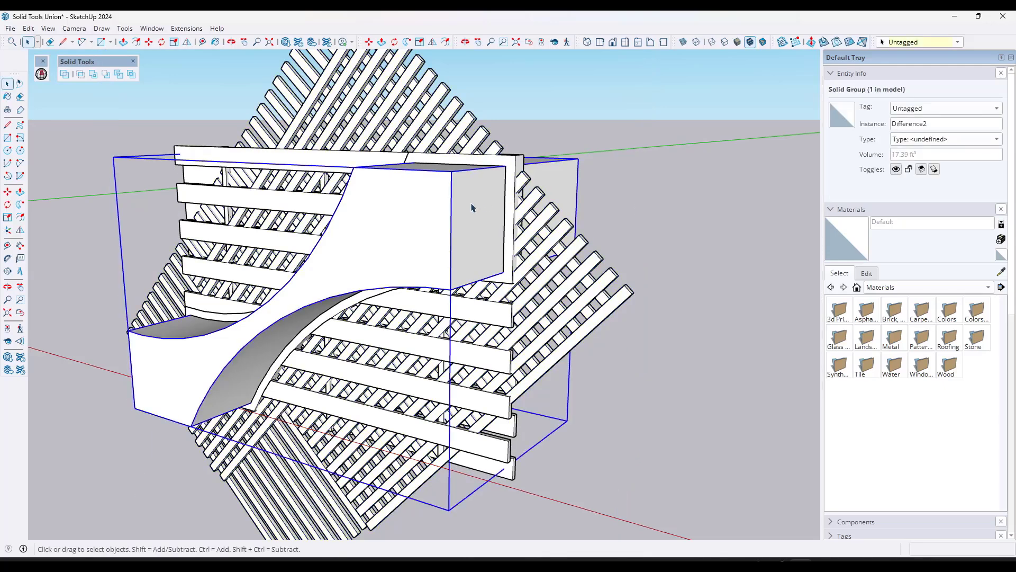
pyautogui.press('Delete')
pyautogui.click(471, 208)
pyautogui.click(536, 225)
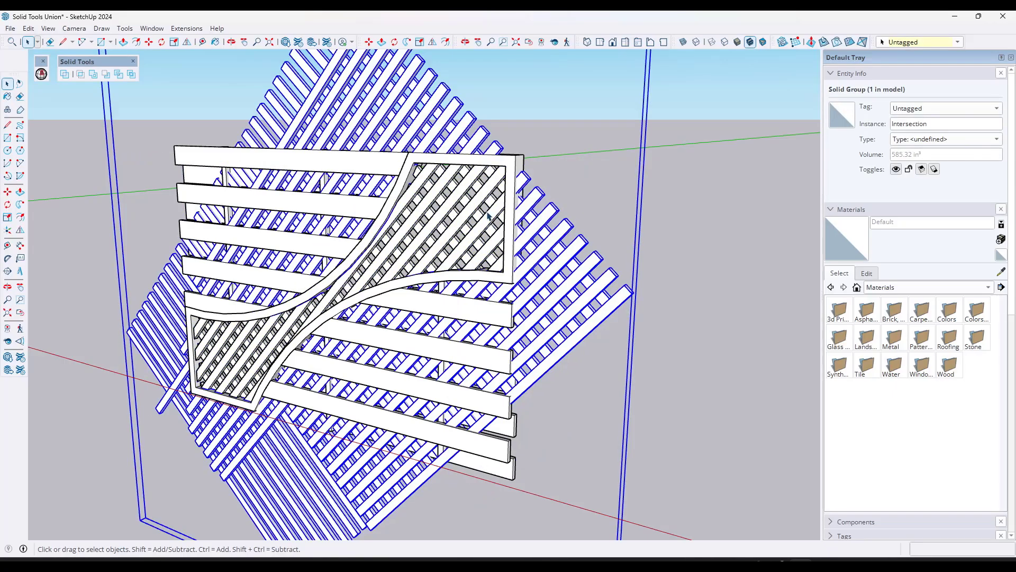
pyautogui.press('m')
pyautogui.click(541, 275)
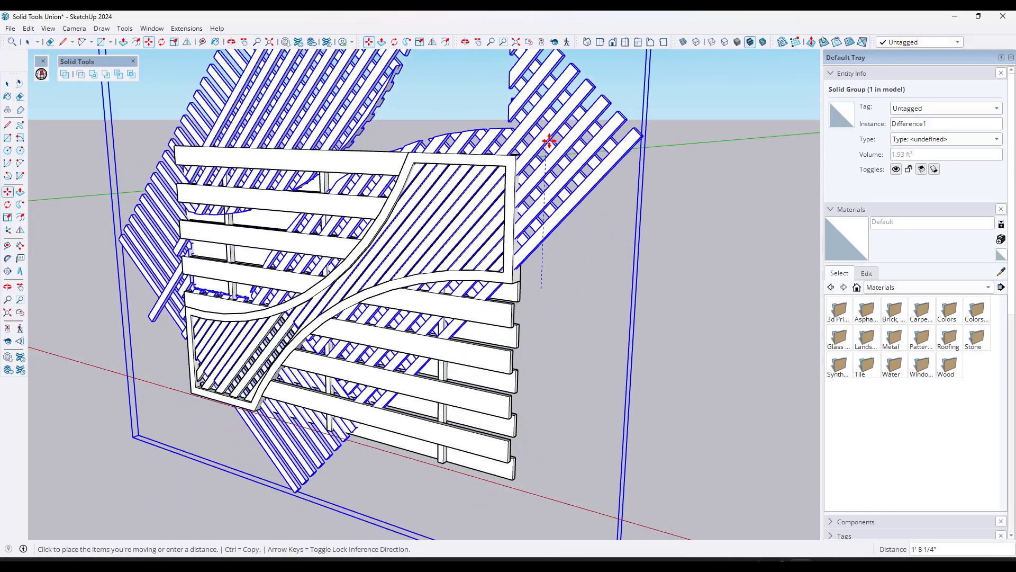
pyautogui.press('Escape')
pyautogui.press('space')
# Delete the outer lattice remainder, keeping only the lattice infill inside the curved frame.
pyautogui.click(470, 223)
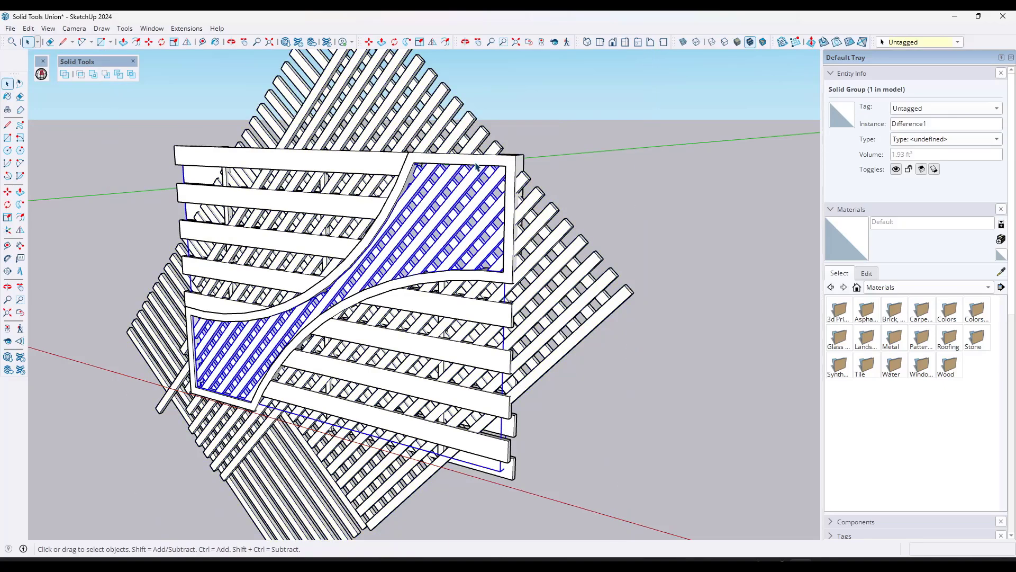
pyautogui.click(541, 228)
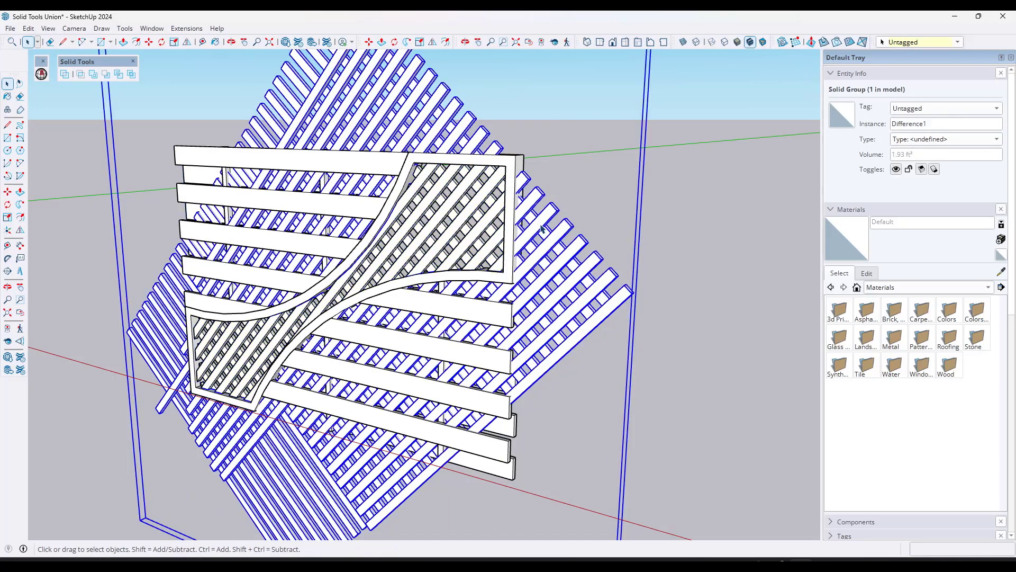
pyautogui.press('Delete')
pyautogui.moveTo(571, 252); pyautogui.dragTo(391, 265, button='middle')
pyautogui.scroll(3, 376, 282)
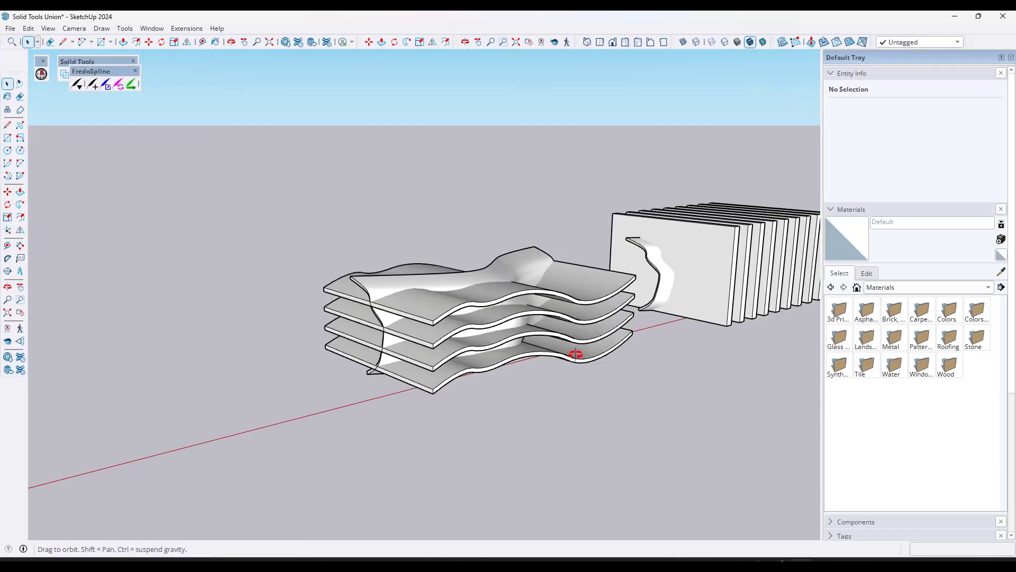
# Copy the curved shell beside the wavy shelves for inspection and delete the copy.
pyautogui.moveTo(577, 352)
pyautogui.mouseDown(button='middle')
pyautogui.moveTo(377, 302)
pyautogui.moveTo(527, 320)
pyautogui.moveTo(400, 278)
pyautogui.moveTo(476, 344)
pyautogui.moveTo(749, 310)
pyautogui.moveTo(735, 264)
pyautogui.moveTo(603, 297)
pyautogui.mouseUp(button='middle')
pyautogui.click(602, 296)
pyautogui.scroll(-4, 602, 293)
pyautogui.press('m')
pyautogui.click(601, 291)
pyautogui.press('ctrl')
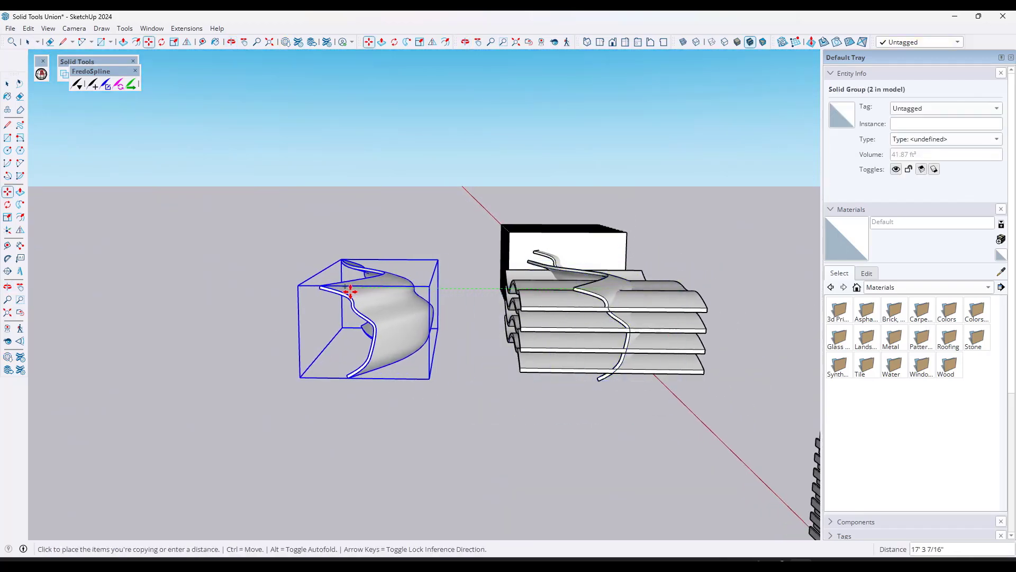
pyautogui.click(349, 288)
pyautogui.press('space')
pyautogui.scroll(3, 367, 332)
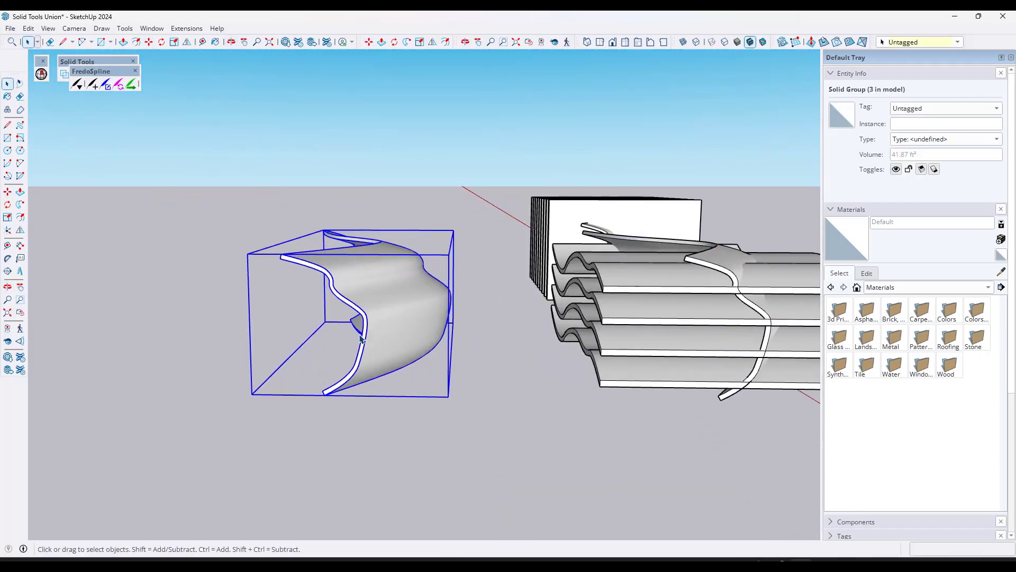
pyautogui.moveTo(362, 339); pyautogui.dragTo(309, 306, button='middle')
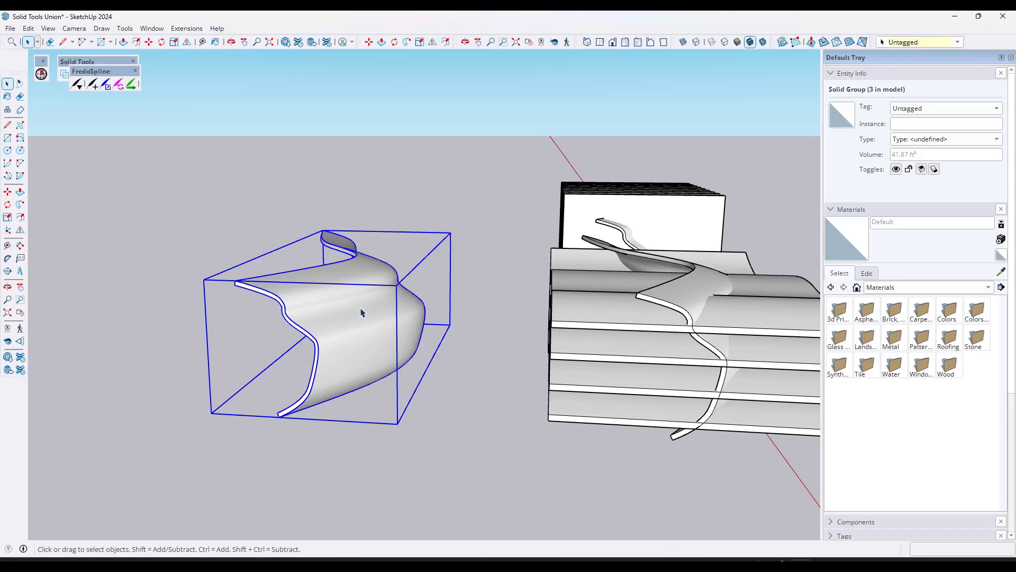
pyautogui.press('Delete')
# Select all four wavy shelves and combine them into one solid with the Union solid tool.
pyautogui.moveTo(461, 340); pyautogui.dragTo(592, 359, button='middle')
pyautogui.click(648, 394)
pyautogui.keyDown('shift'); pyautogui.click(651, 270); pyautogui.keyUp('shift')
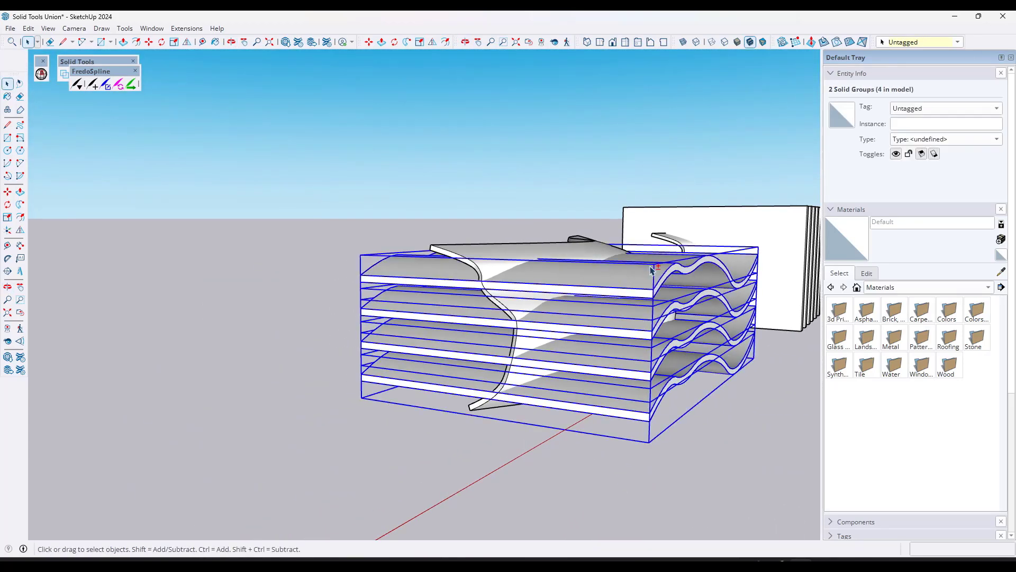
pyautogui.moveTo(95, 70); pyautogui.dragTo(77, 113)
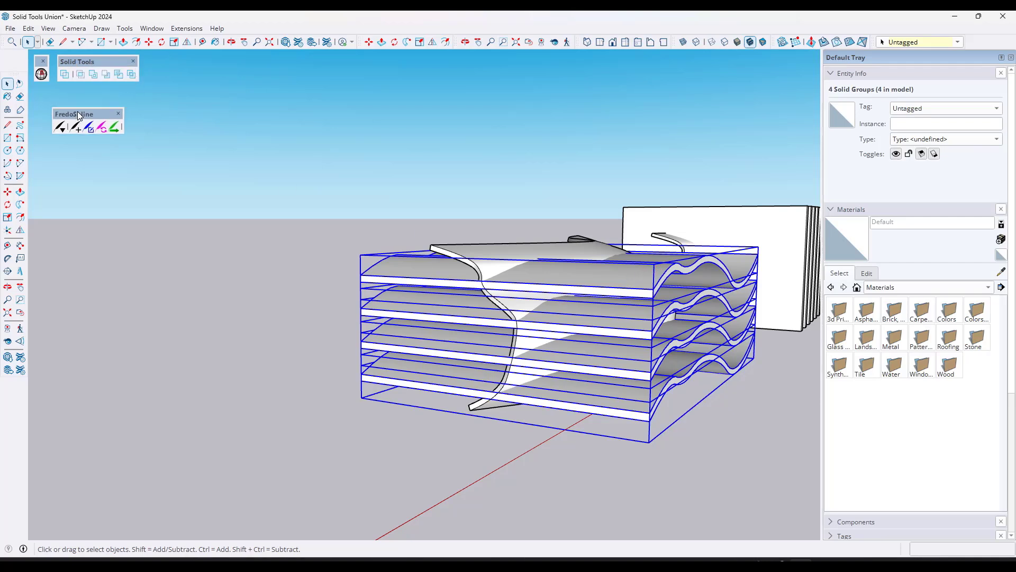
pyautogui.click(96, 73)
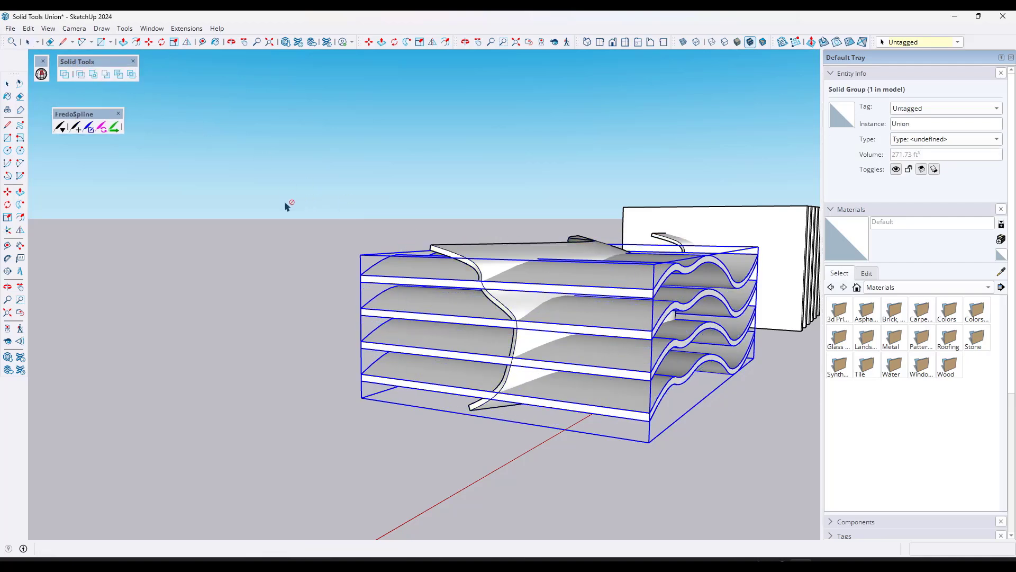
pyautogui.press('space')
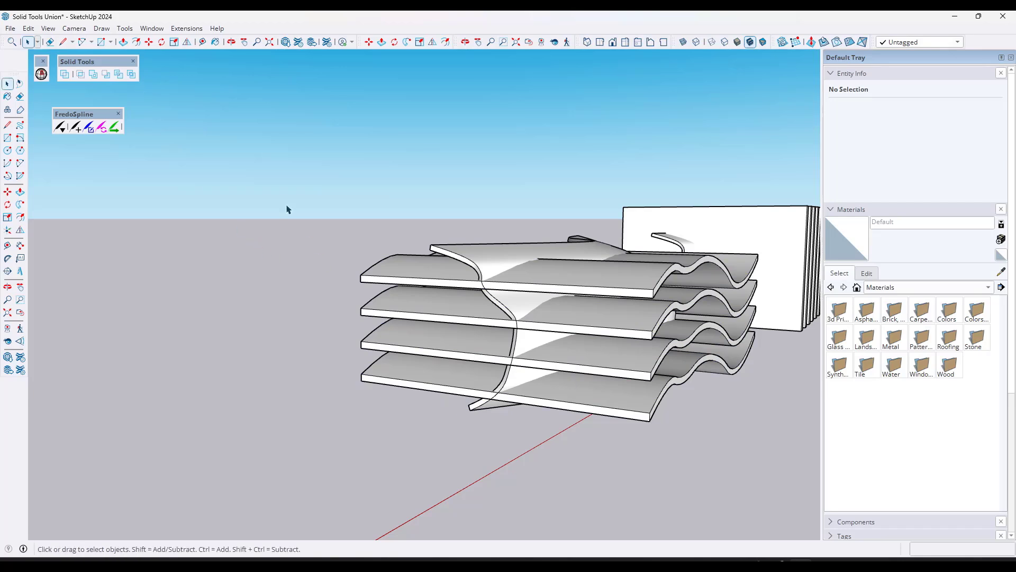
# Subtract the united wavy shelves from the curved shell, choosing the shelves first, and examine the cut gaps.
pyautogui.click(118, 75)
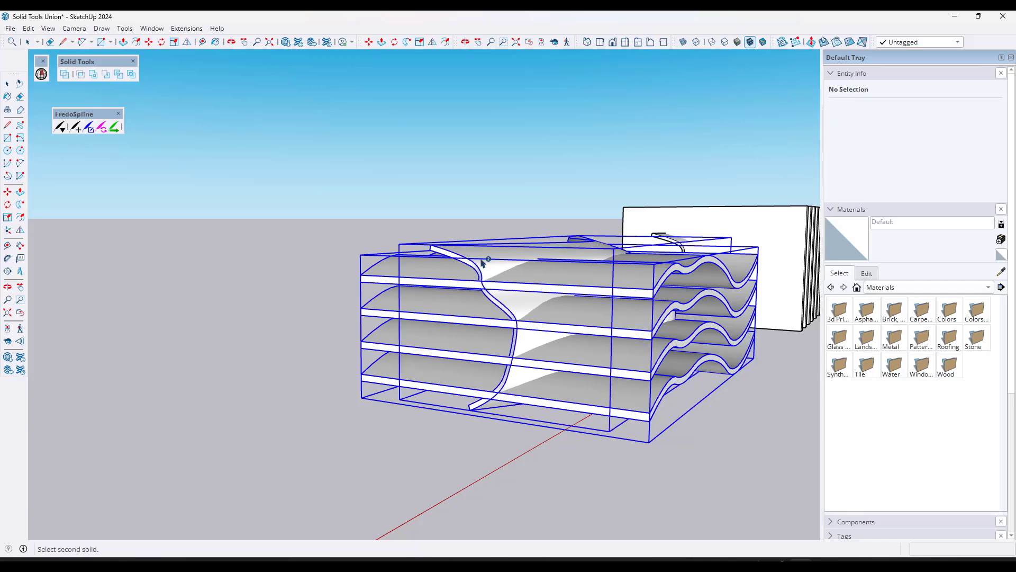
pyautogui.click(531, 315)
pyautogui.moveTo(716, 333)
pyautogui.mouseDown(button='middle')
pyautogui.moveTo(390, 297)
pyautogui.moveTo(594, 305)
pyautogui.moveTo(481, 291)
pyautogui.moveTo(418, 317)
pyautogui.moveTo(357, 318)
pyautogui.moveTo(294, 281)
pyautogui.moveTo(415, 297)
pyautogui.moveTo(390, 268)
pyautogui.moveTo(365, 263)
pyautogui.mouseUp(button='middle')
pyautogui.scroll(2, 255, 241)
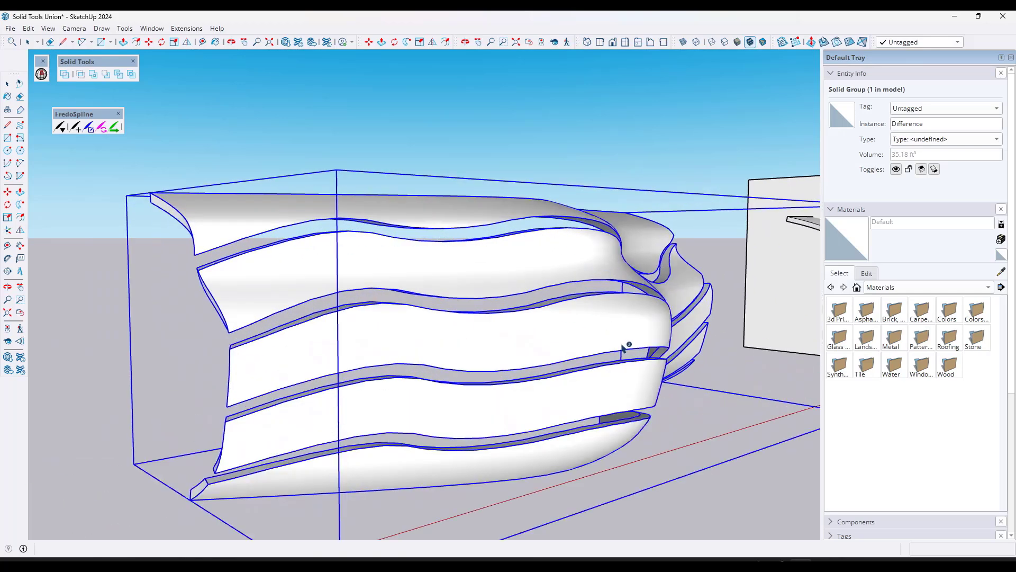
# Select all nine vertical slats and combine them into one solid with the Union solid tool.
pyautogui.scroll(-5, 409, 345)
pyautogui.moveTo(381, 329)
pyautogui.mouseDown(button='middle')
pyautogui.moveTo(546, 340)
pyautogui.moveTo(318, 331)
pyautogui.moveTo(476, 328)
pyautogui.moveTo(347, 295)
pyautogui.moveTo(388, 313)
pyautogui.moveTo(407, 287)
pyautogui.moveTo(354, 276)
pyautogui.mouseUp(button='middle')
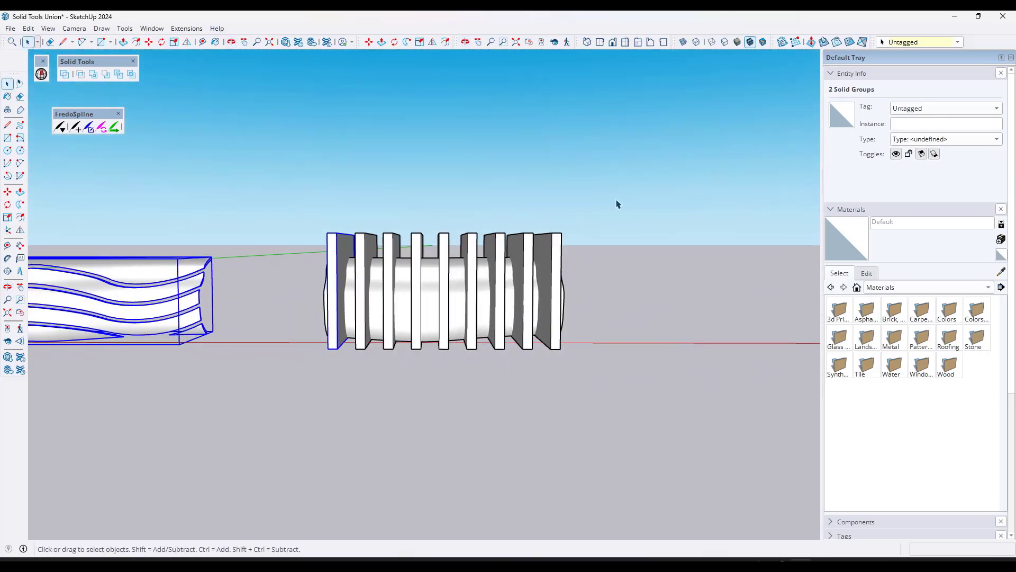
pyautogui.moveTo(339, 250); pyautogui.dragTo(304, 248)
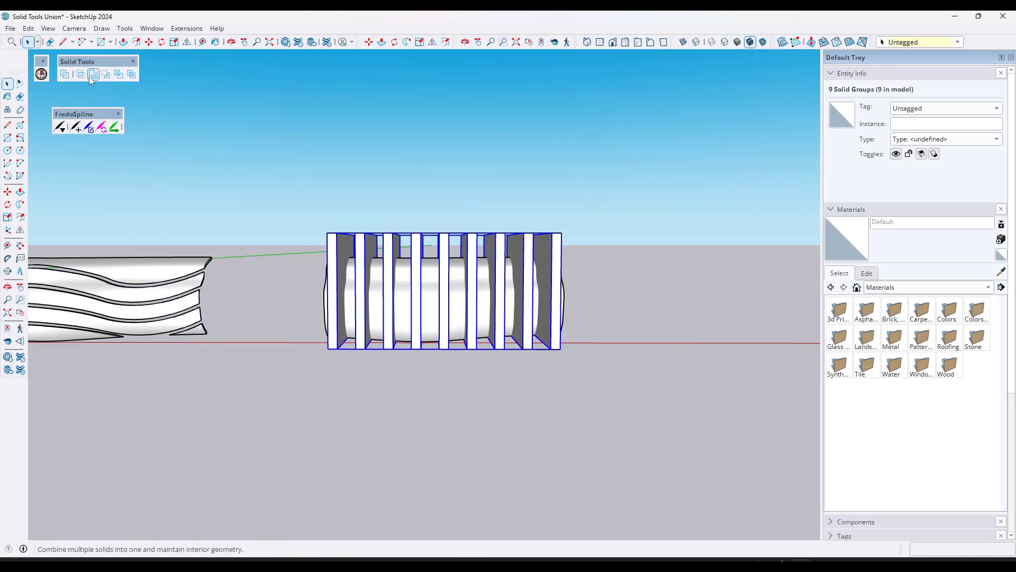
# Subtract the united vertical slats from the curved shell running through them, choosing the slats first.
pyautogui.moveTo(375, 317); pyautogui.dragTo(476, 339, button='middle')
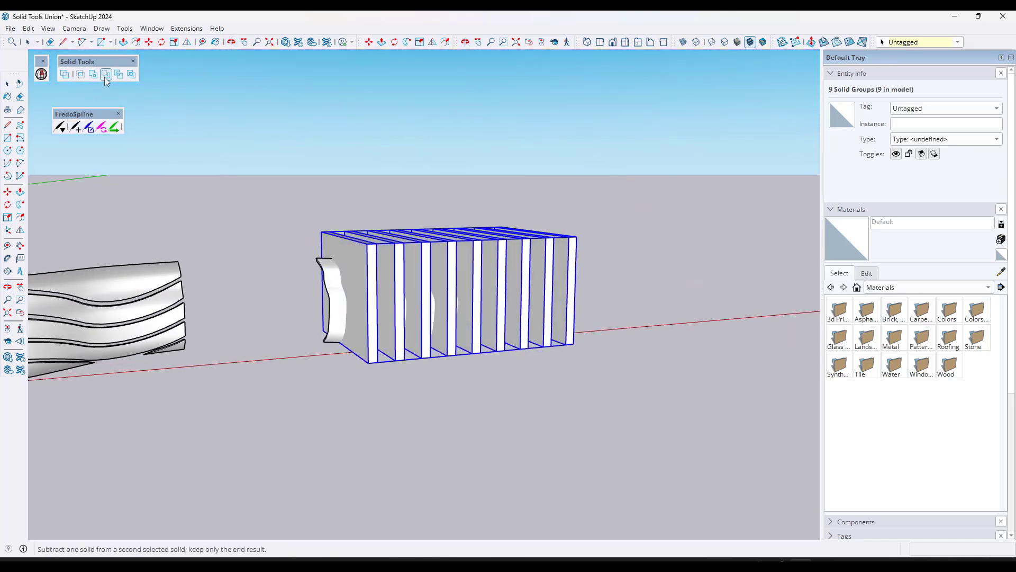
pyautogui.click(106, 75)
pyautogui.click(348, 293)
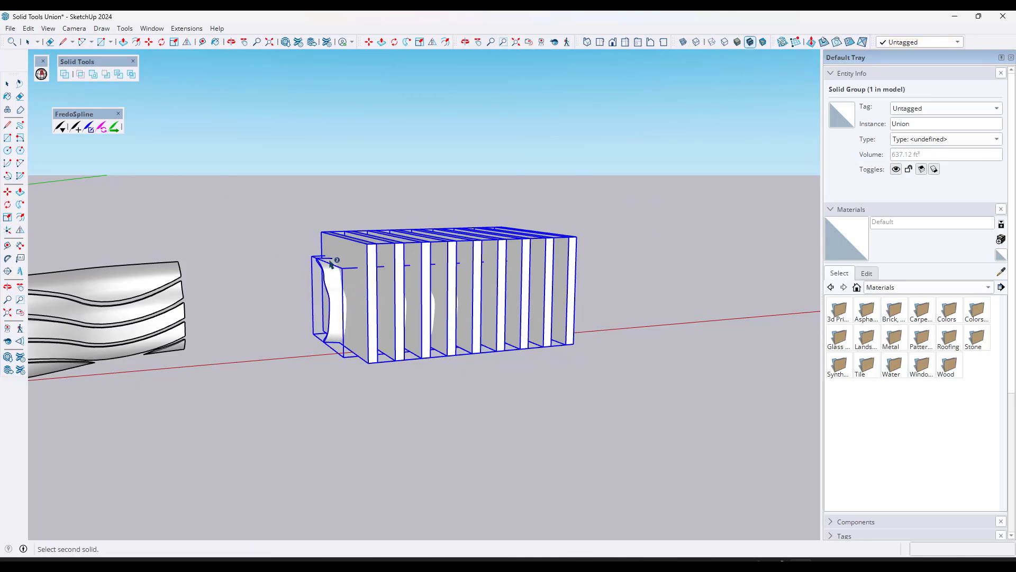
pyautogui.click(355, 267)
pyautogui.moveTo(385, 290)
pyautogui.mouseDown(button='middle')
pyautogui.moveTo(386, 312)
pyautogui.moveTo(334, 297)
pyautogui.moveTo(414, 318)
pyautogui.moveTo(399, 317)
pyautogui.moveTo(508, 322)
pyautogui.mouseUp(button='middle')
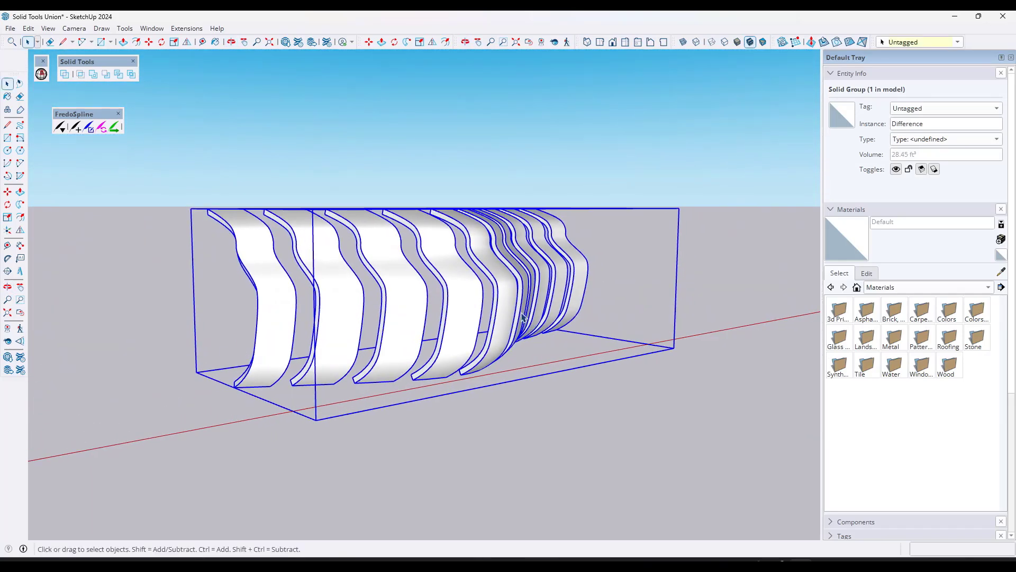